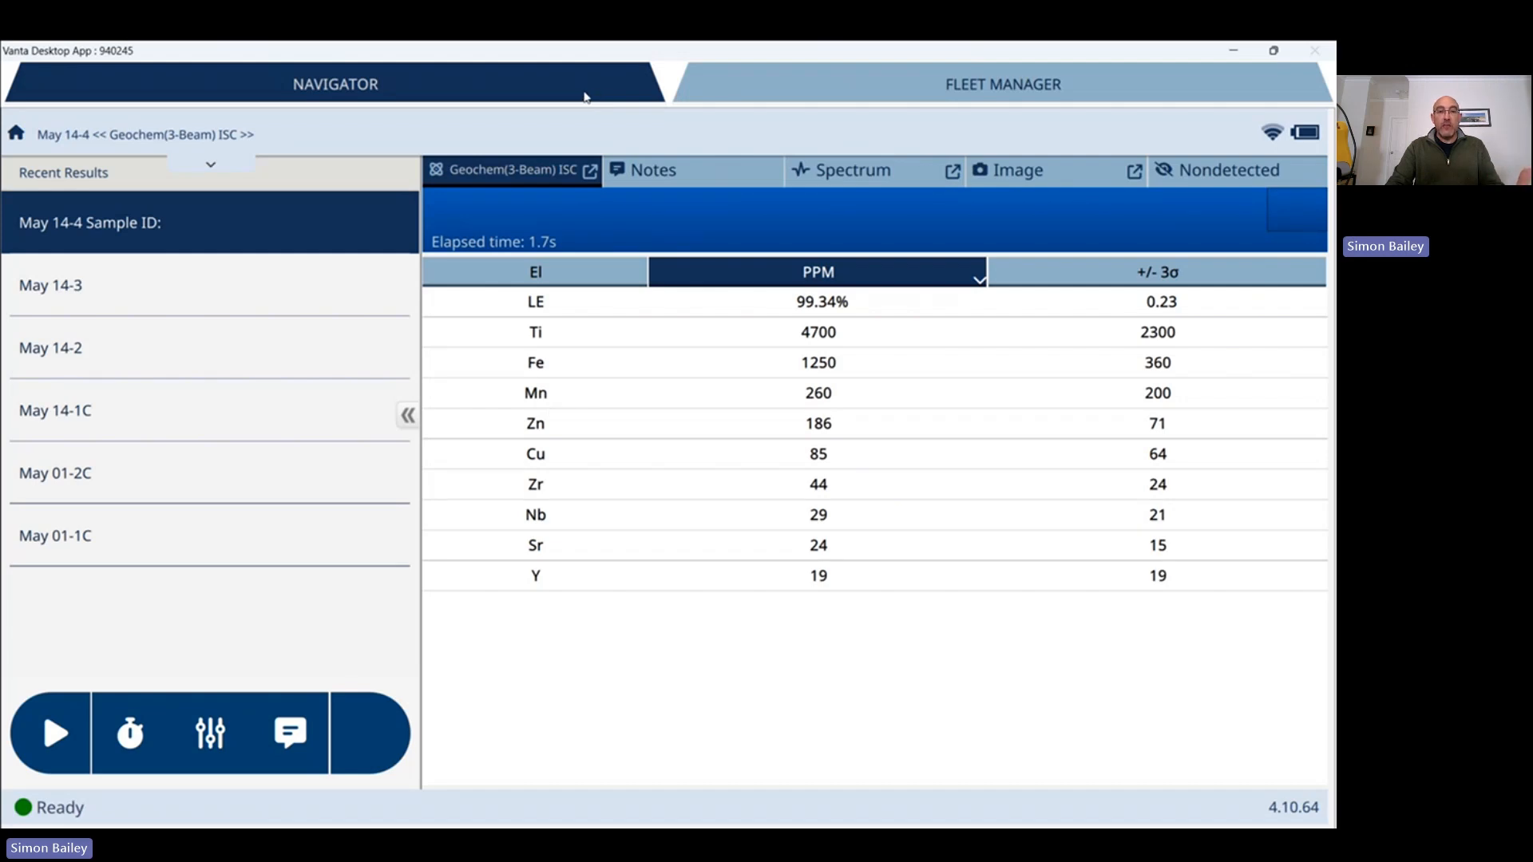
Collapse the Navigator bar so the May 14-4 Geochem (3-Beam) result fills the view.
{"action": "left_click", "coordinate": [585, 96]}
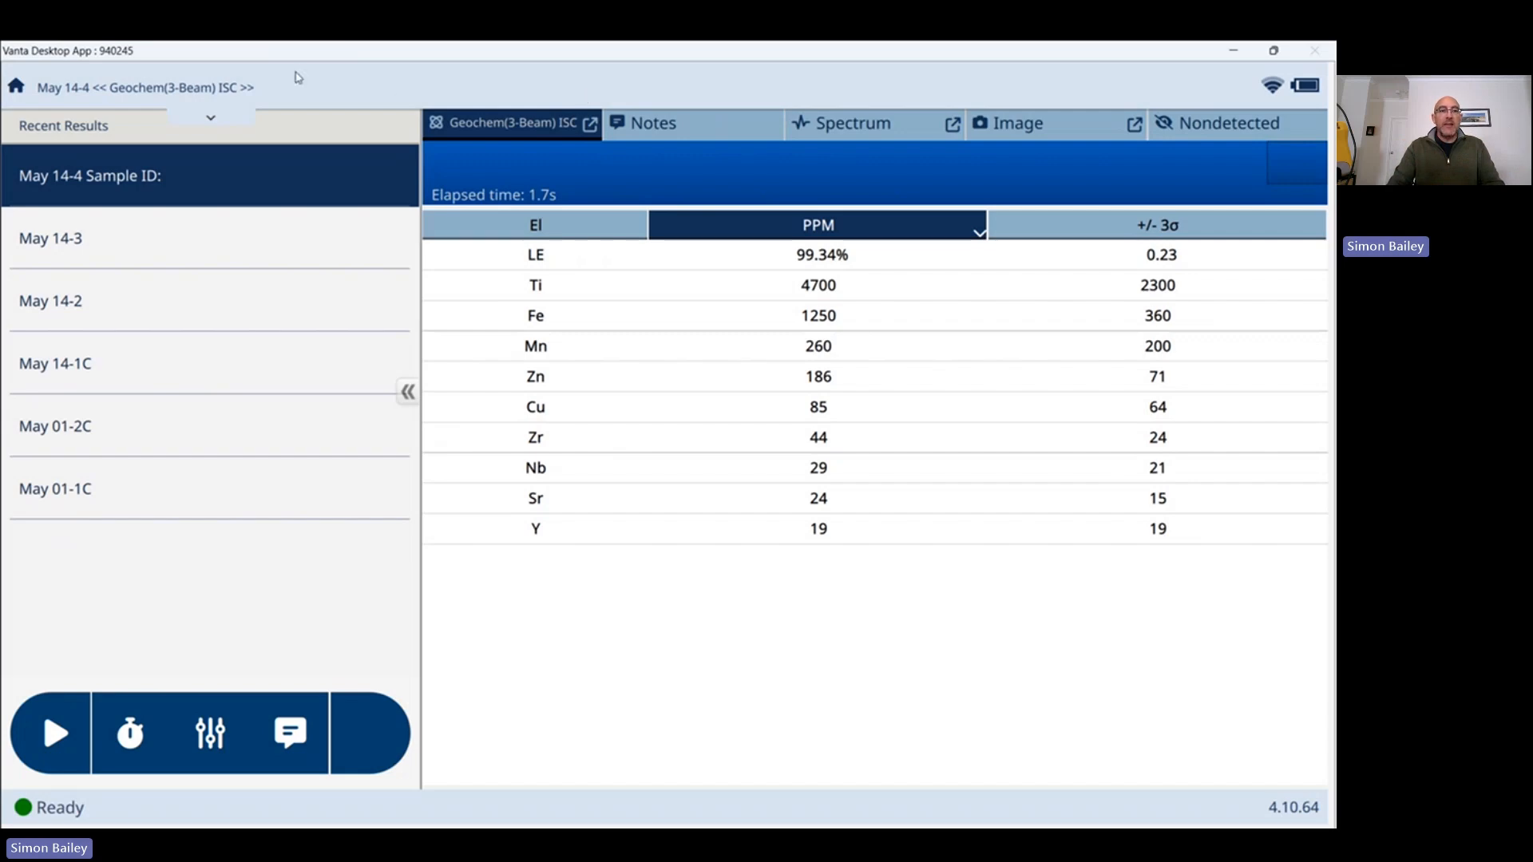
Restore the navigation bar, switch to Fleet Manager, and begin a new fleet profile.
{"action": "left_click", "coordinate": [16, 88]}
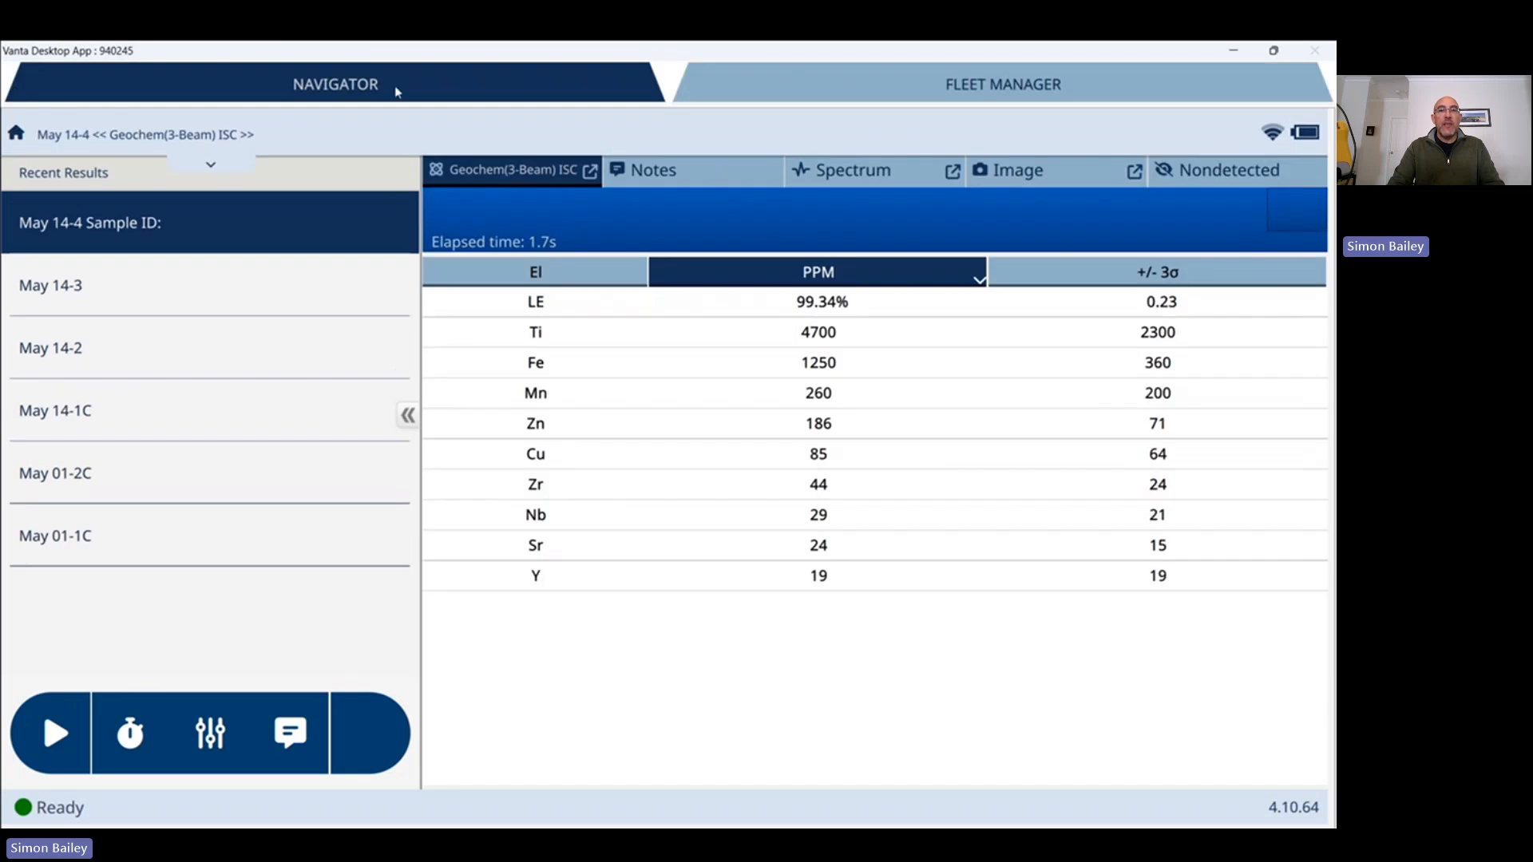
{"action": "left_click", "coordinate": [973, 86]}
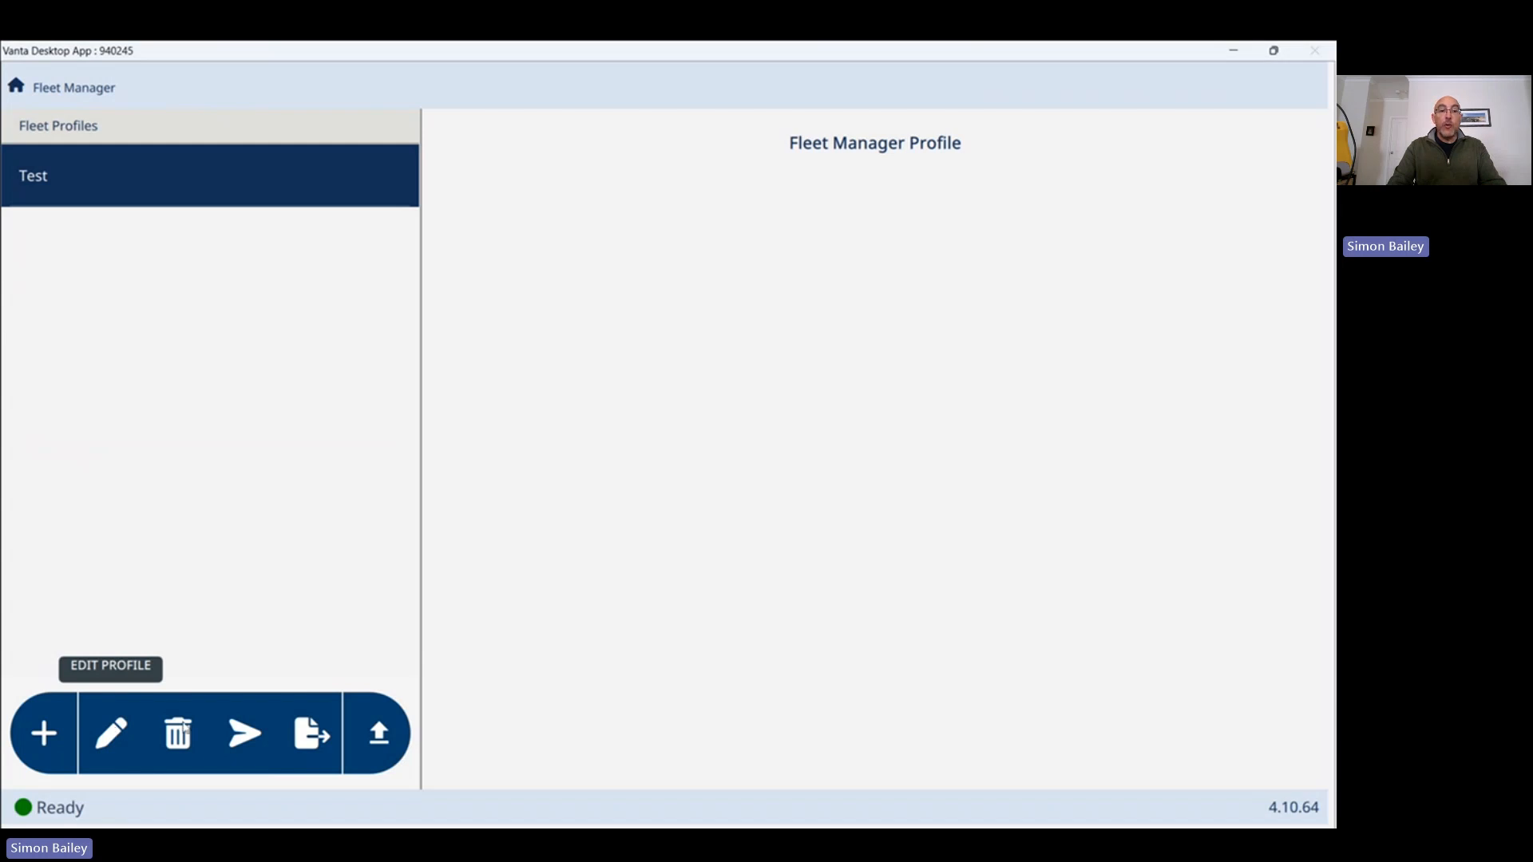
{"action": "left_click", "coordinate": [44, 736]}
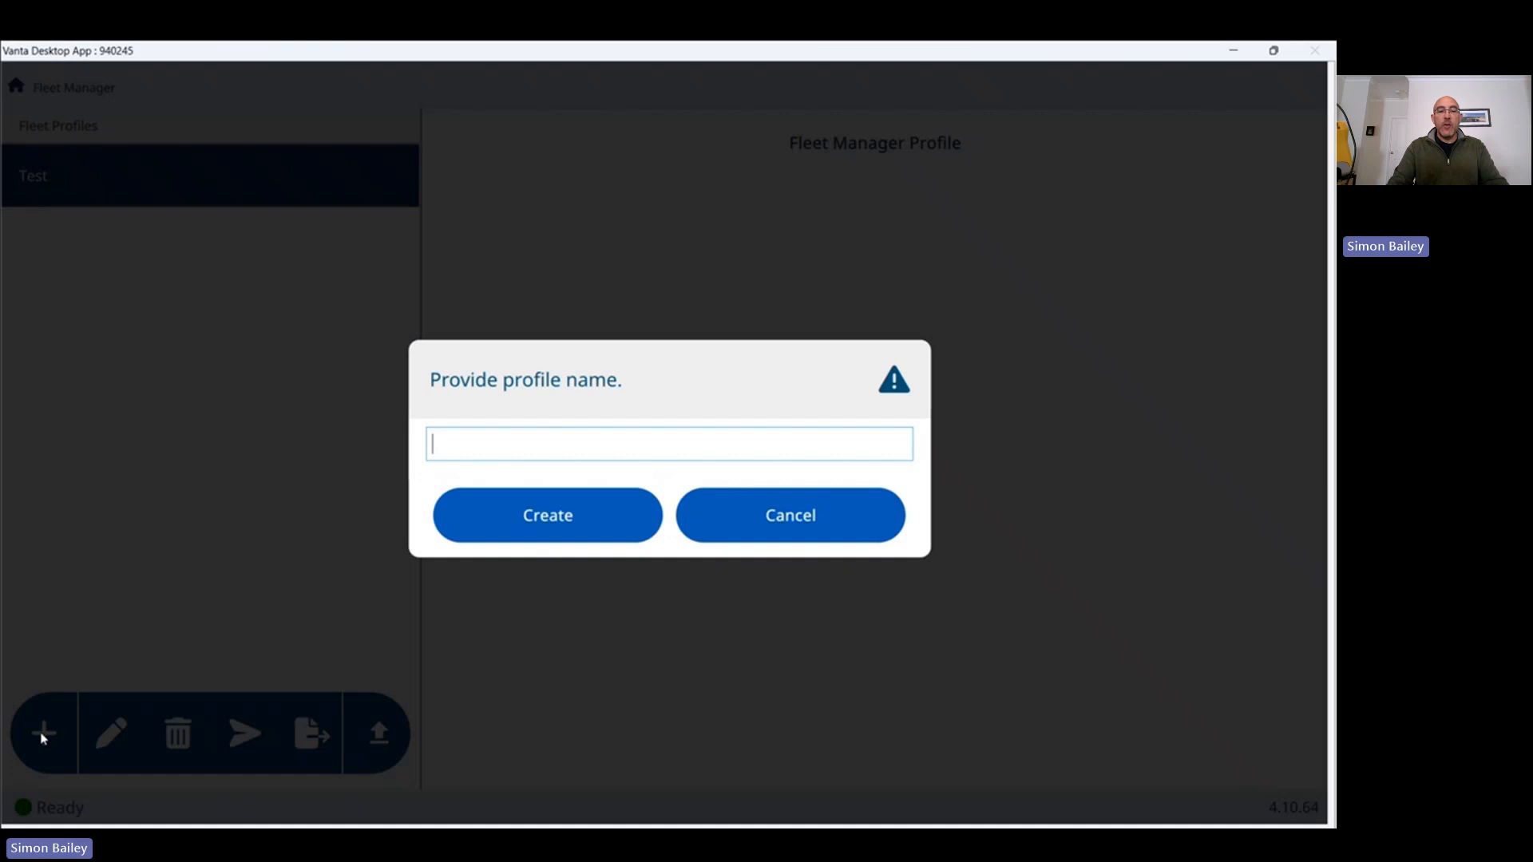
Name the new fleet profile Test2 and create it.
{"action": "type", "text": "Test2"}
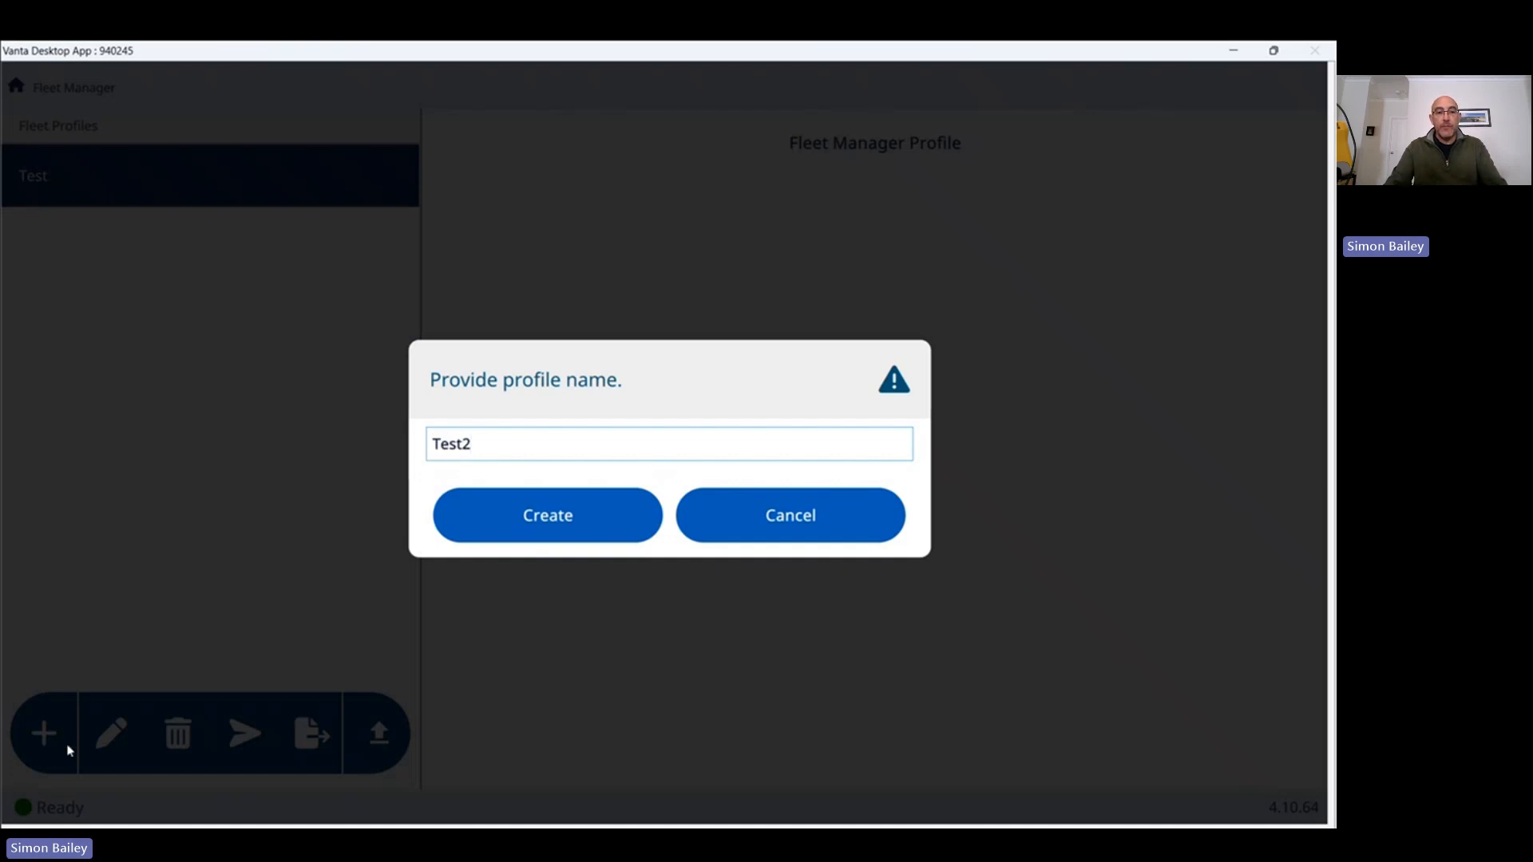
{"action": "left_click", "coordinate": [569, 534]}
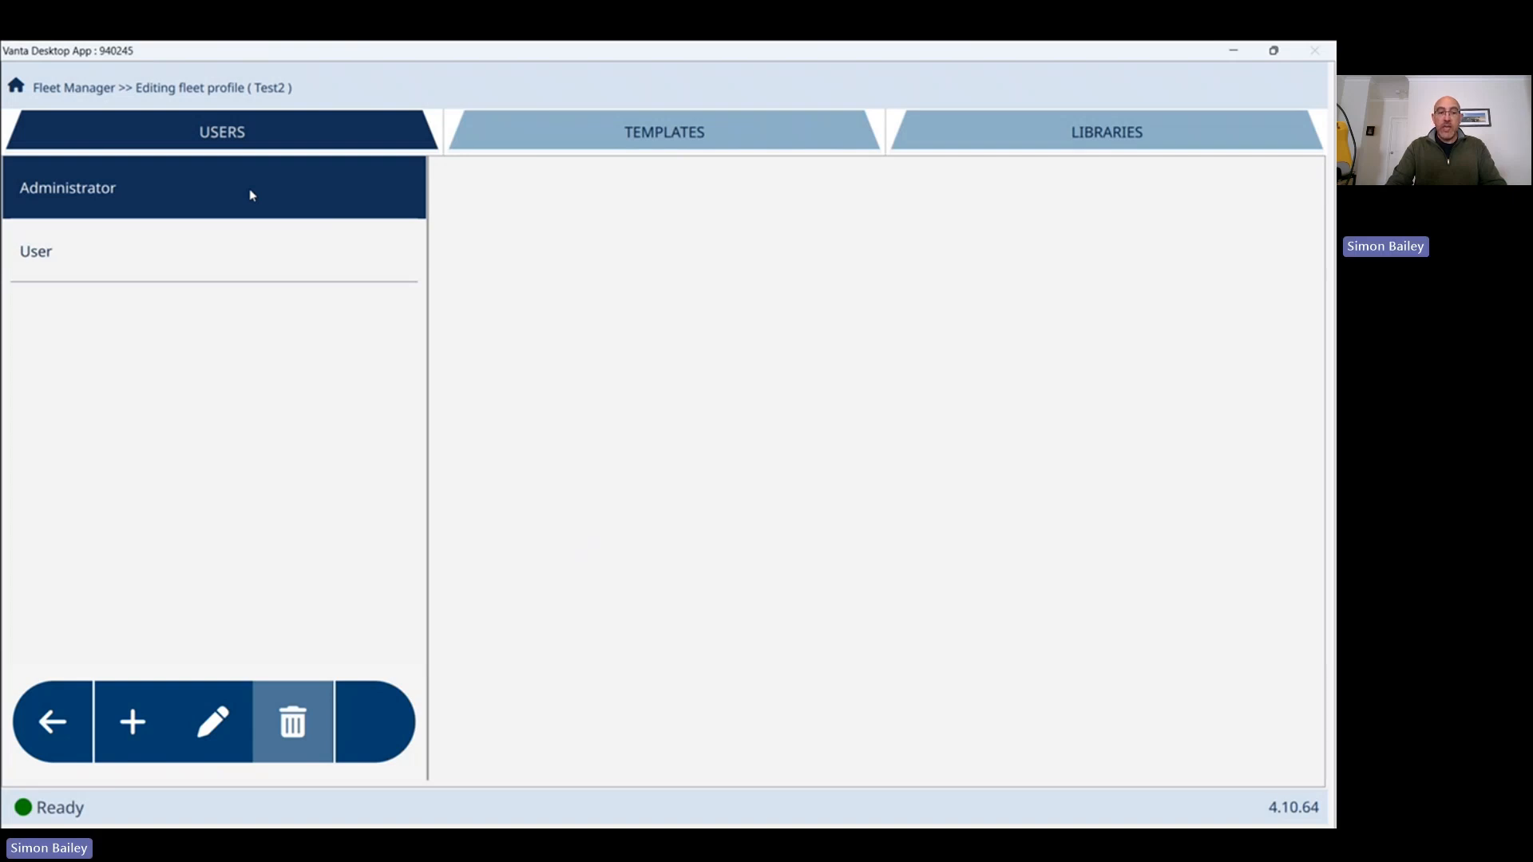
Add a user with a four-digit numeric password, allowed only the Geochem(3-Beam) ISC method.
{"action": "left_click", "coordinate": [135, 737]}
{"action": "left_click", "coordinate": [651, 302]}
{"action": "type", "text": "Simon"}
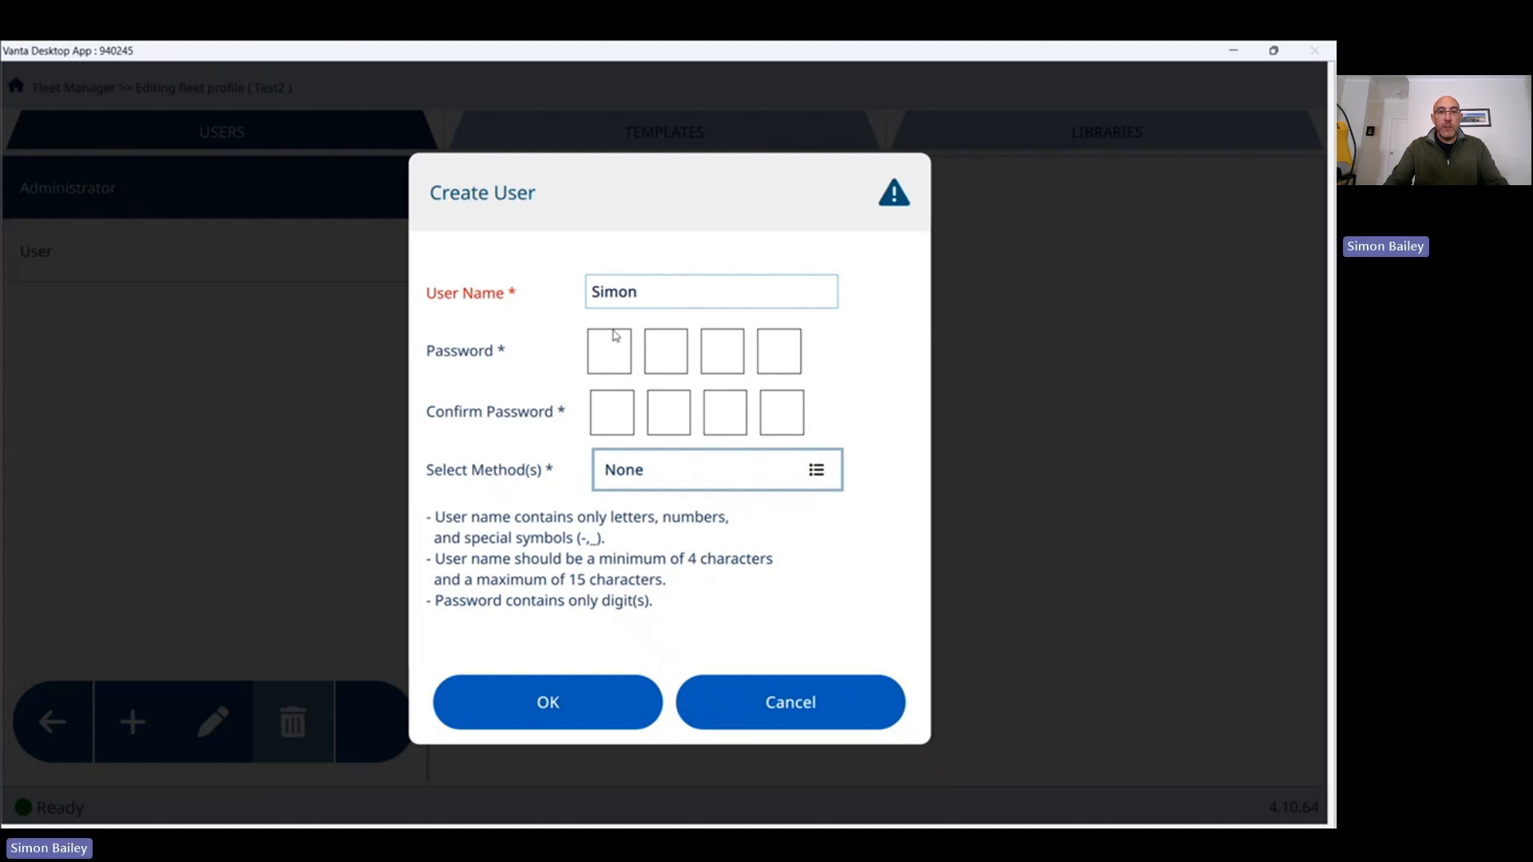
{"action": "left_click", "coordinate": [604, 357]}
{"action": "type", "text": "1234"}
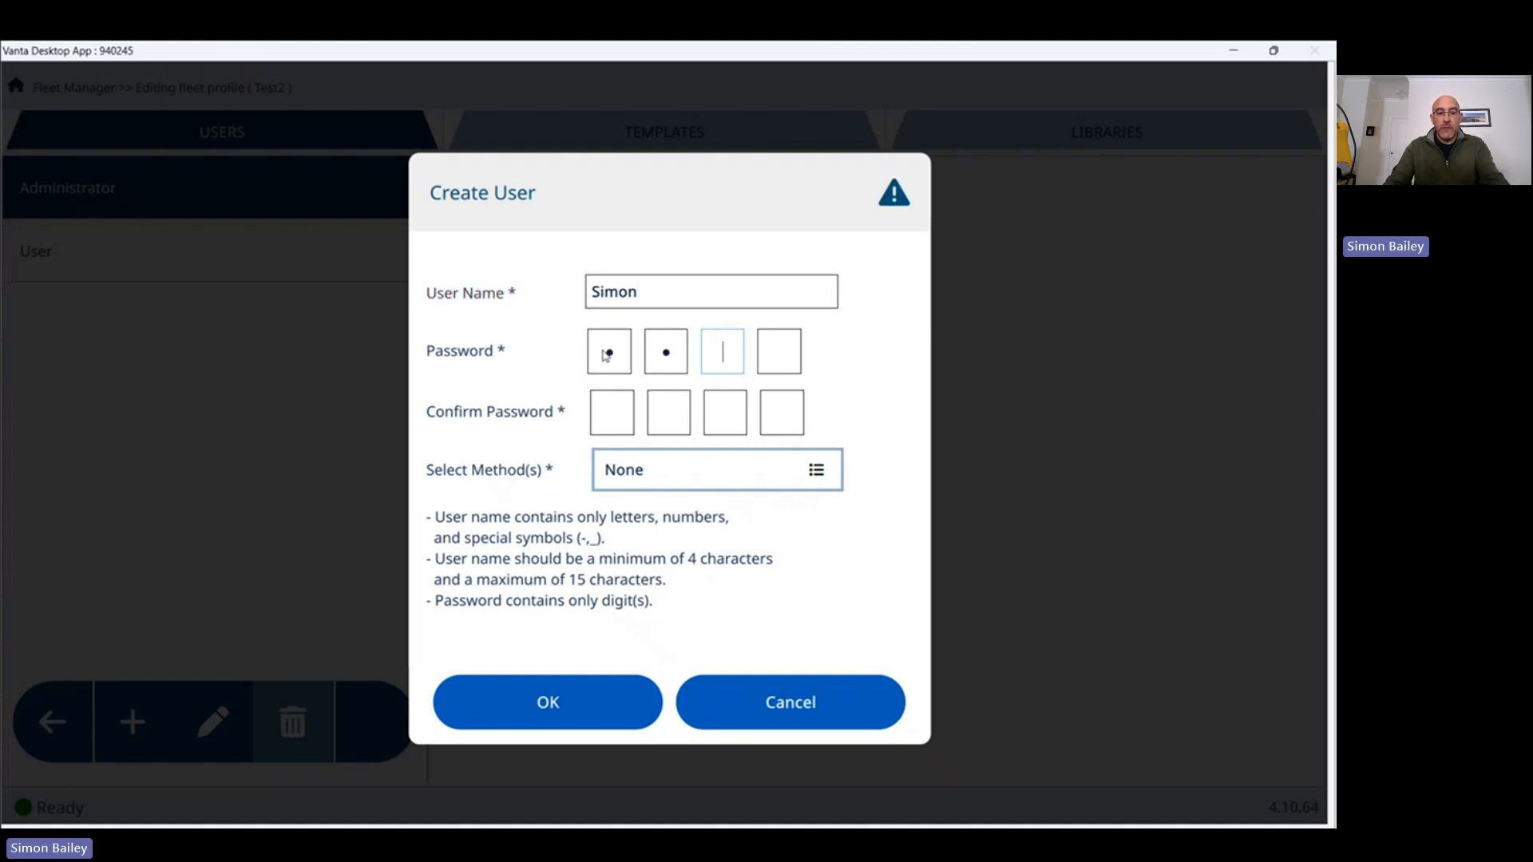
{"action": "type", "text": "1234"}
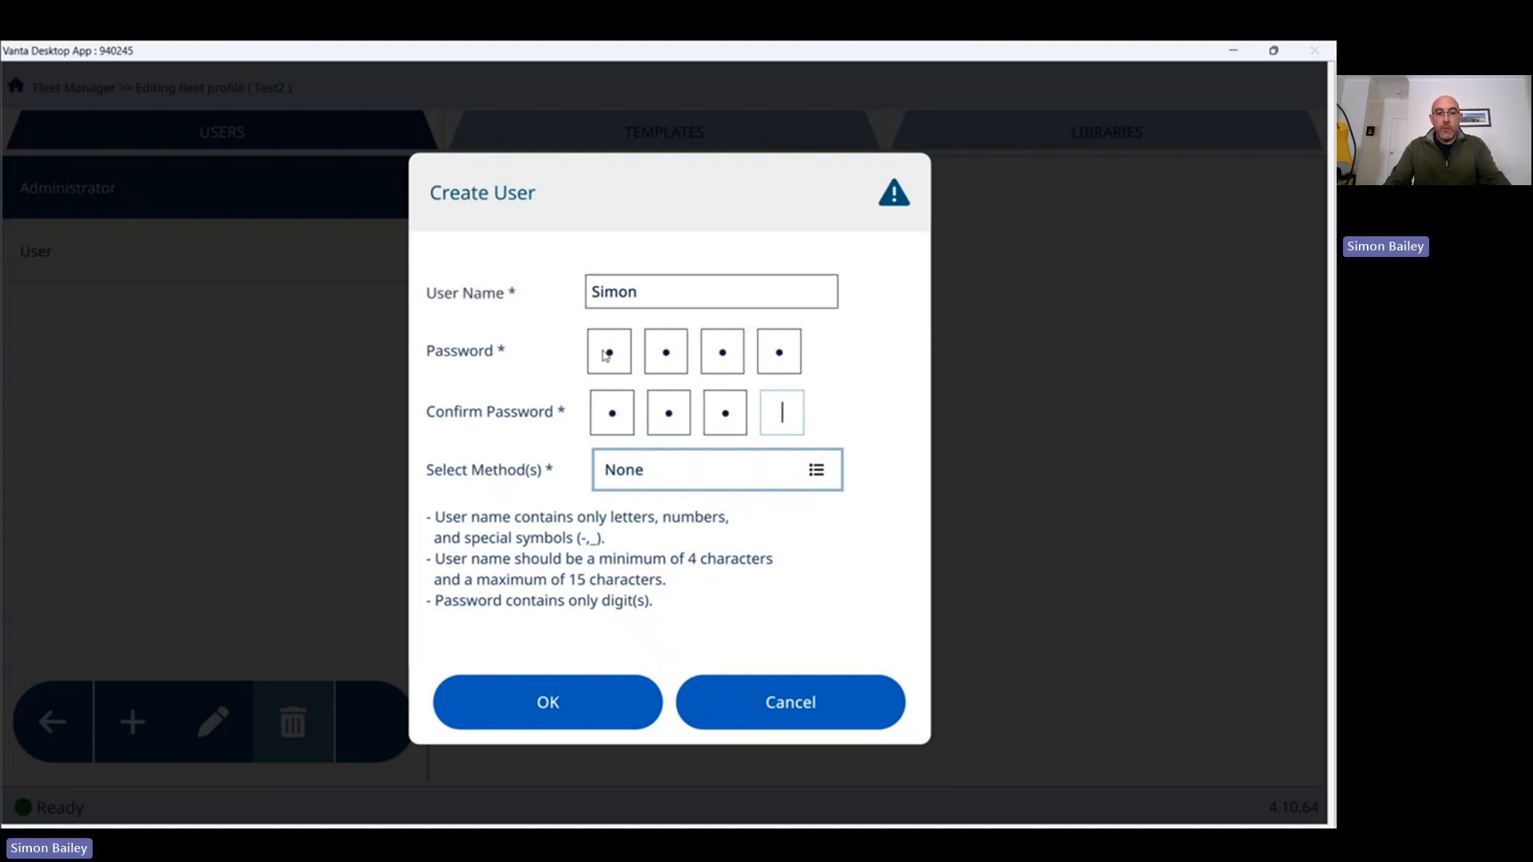
{"action": "left_click", "coordinate": [752, 477]}
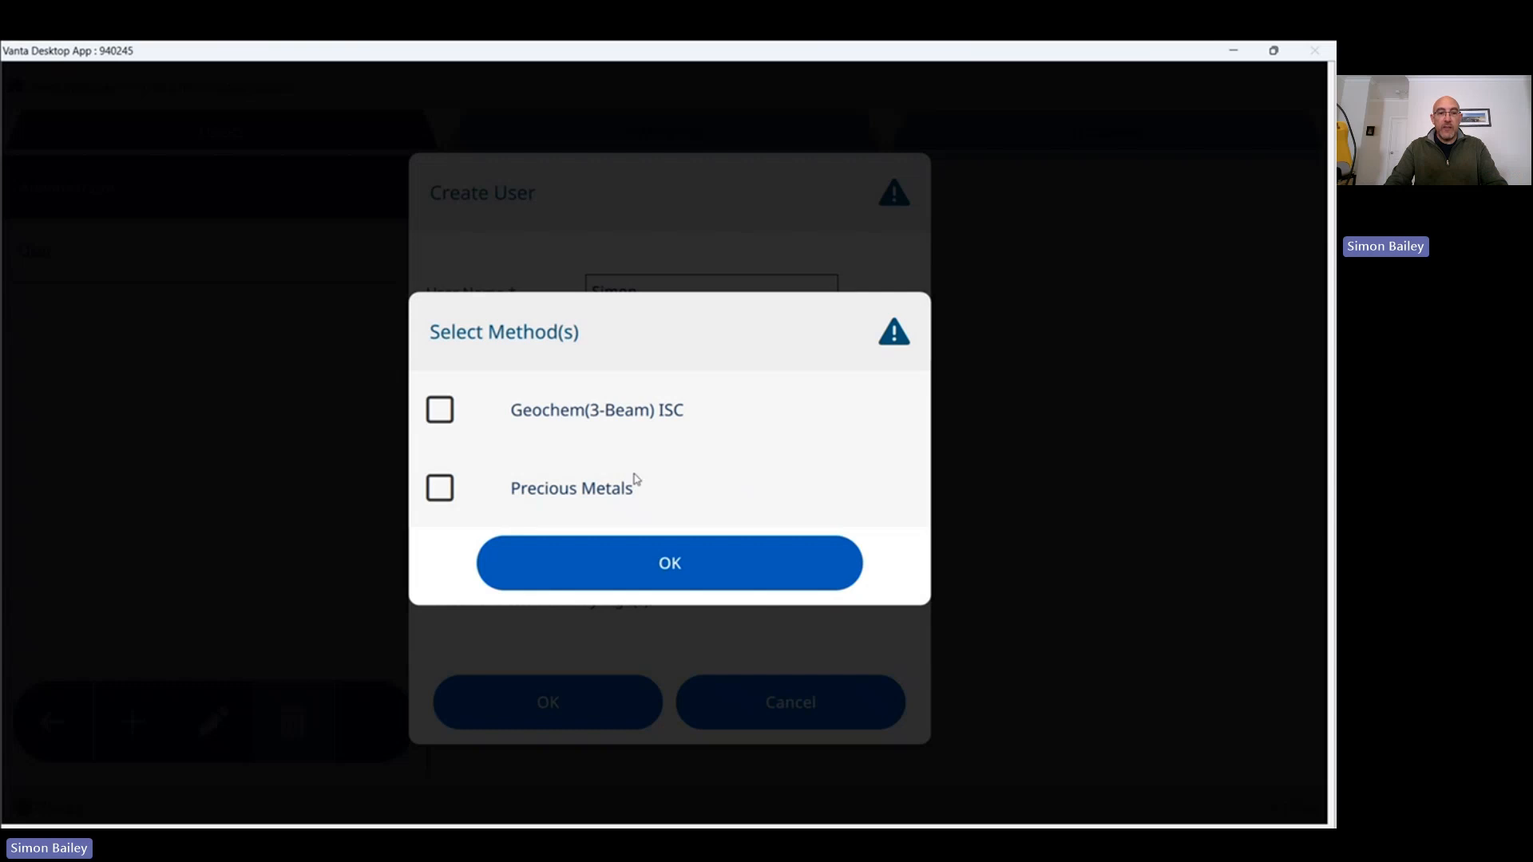
{"action": "left_click", "coordinate": [435, 413]}
{"action": "left_click", "coordinate": [676, 566]}
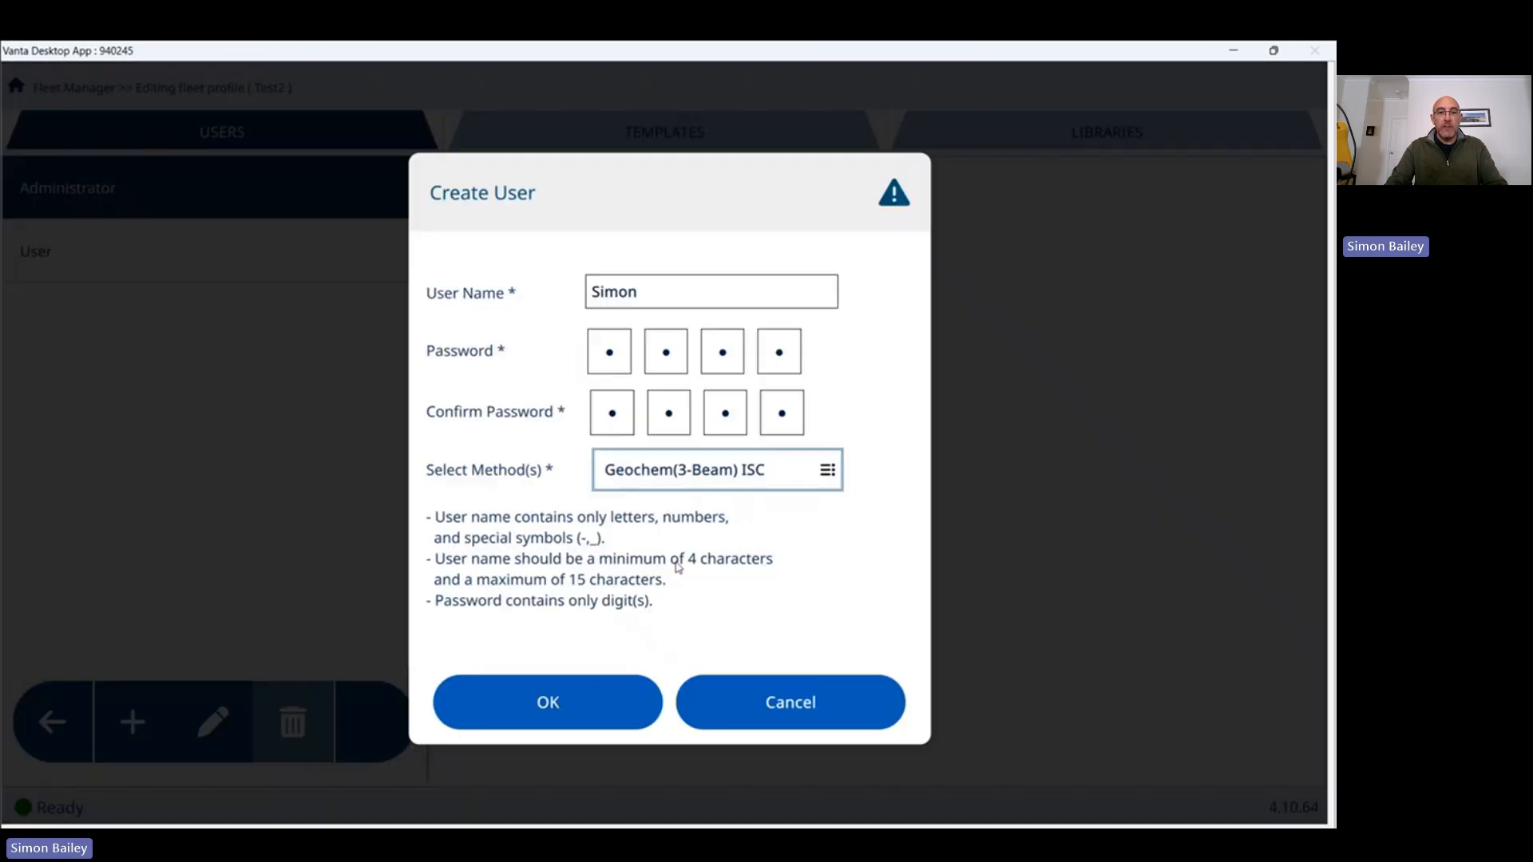
{"action": "left_click", "coordinate": [565, 698]}
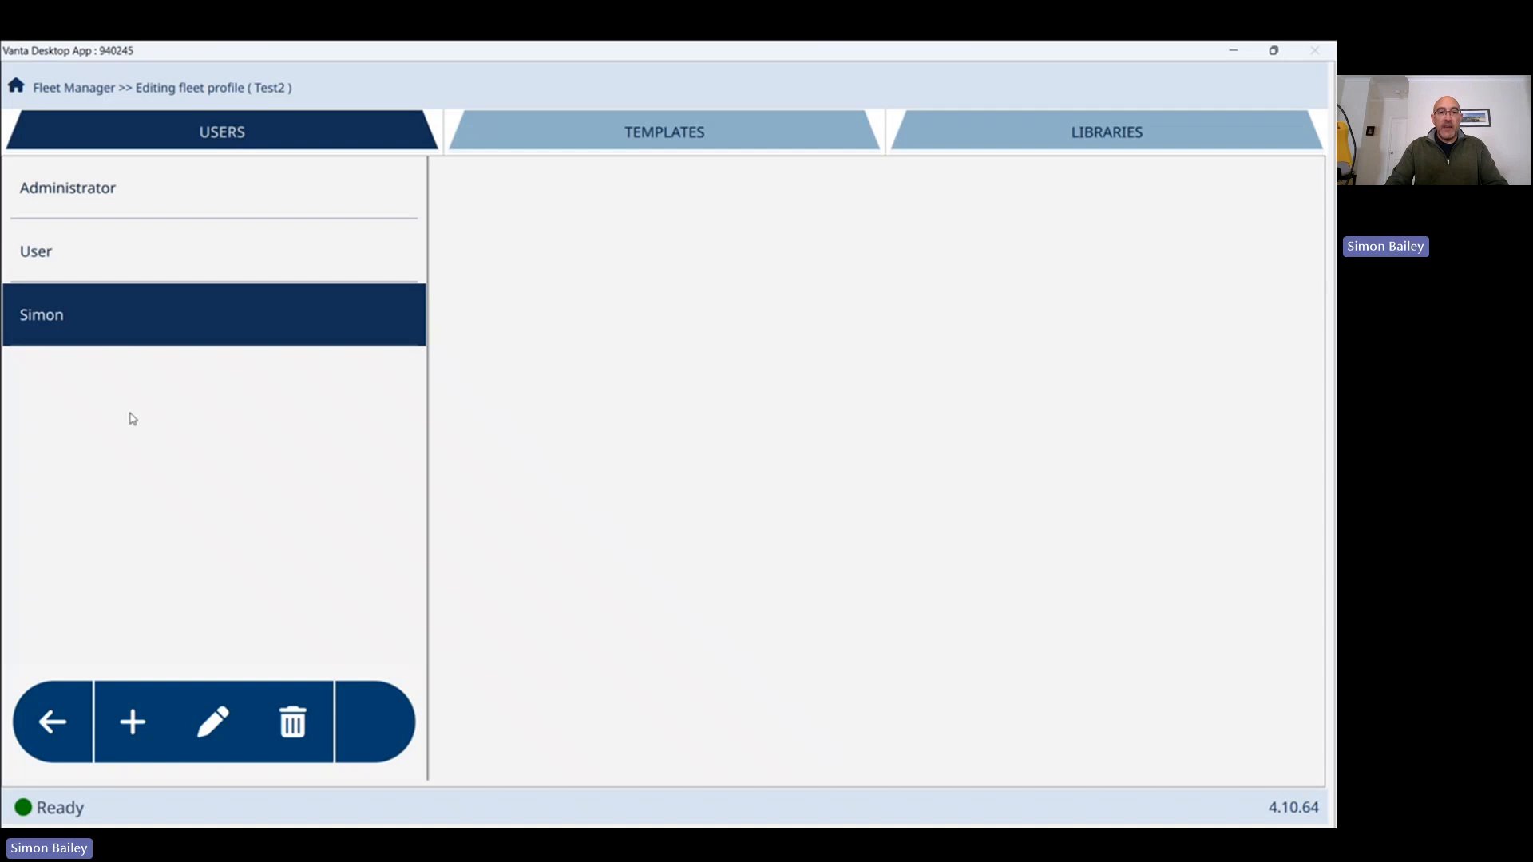
In the user's Live View, remove the user factors shortcut and add Export Today.
{"action": "left_click", "coordinate": [214, 726]}
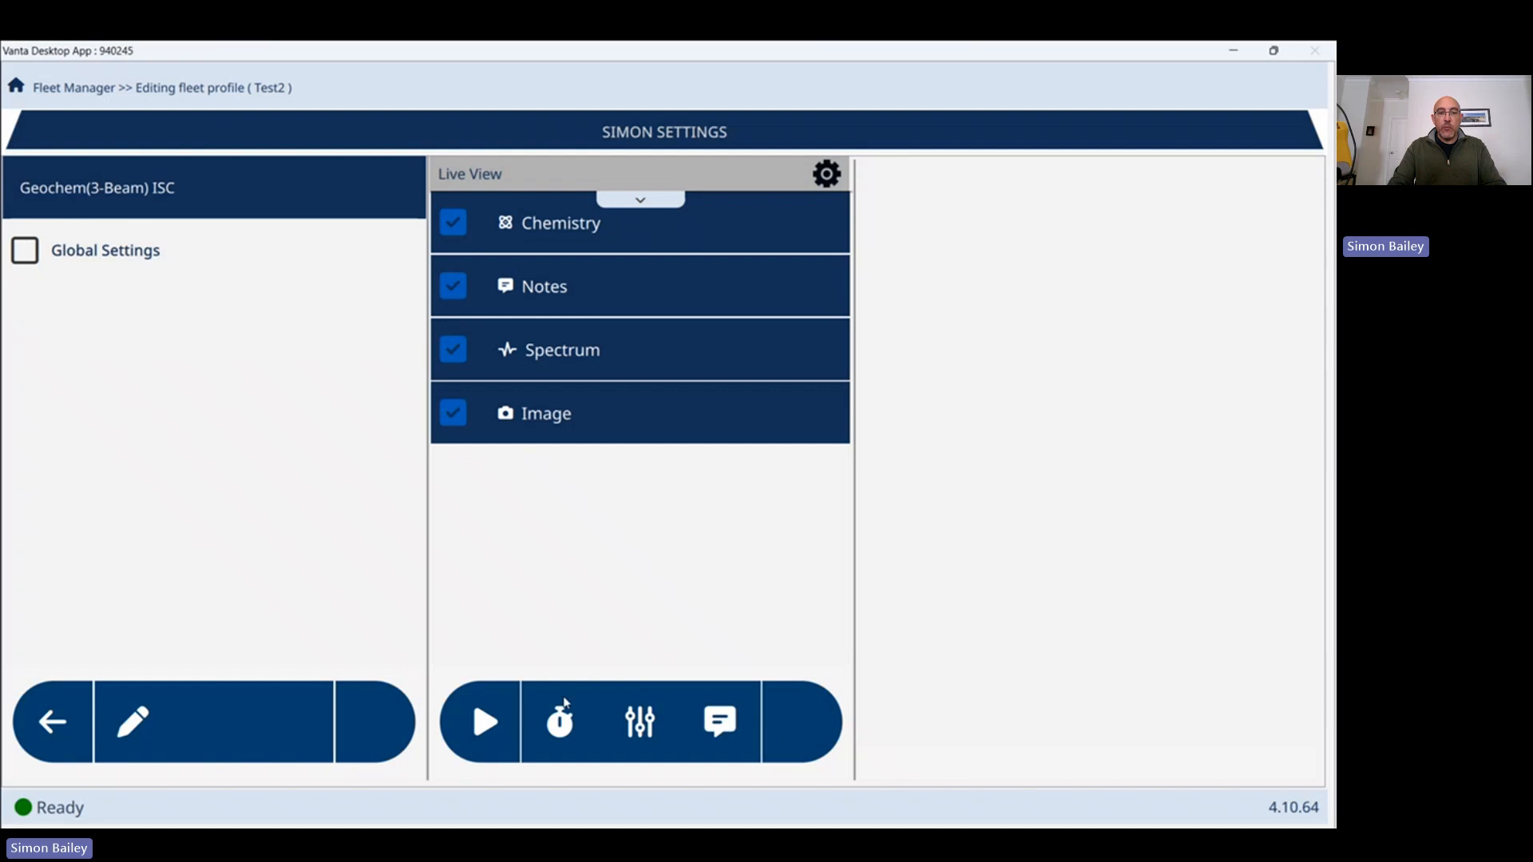
{"action": "left_click", "coordinate": [650, 729]}
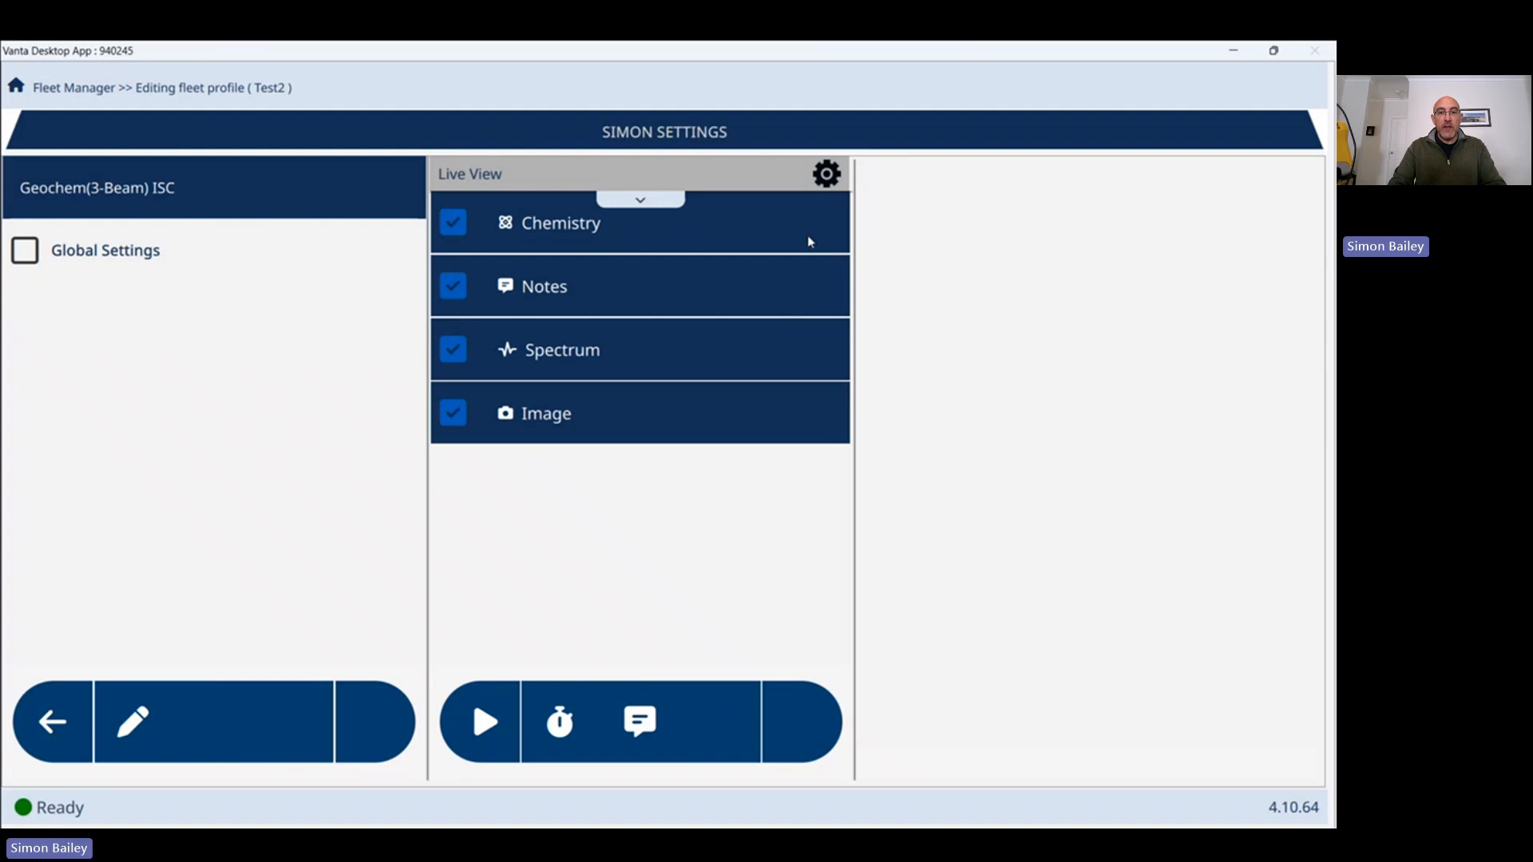
{"action": "left_click", "coordinate": [825, 176]}
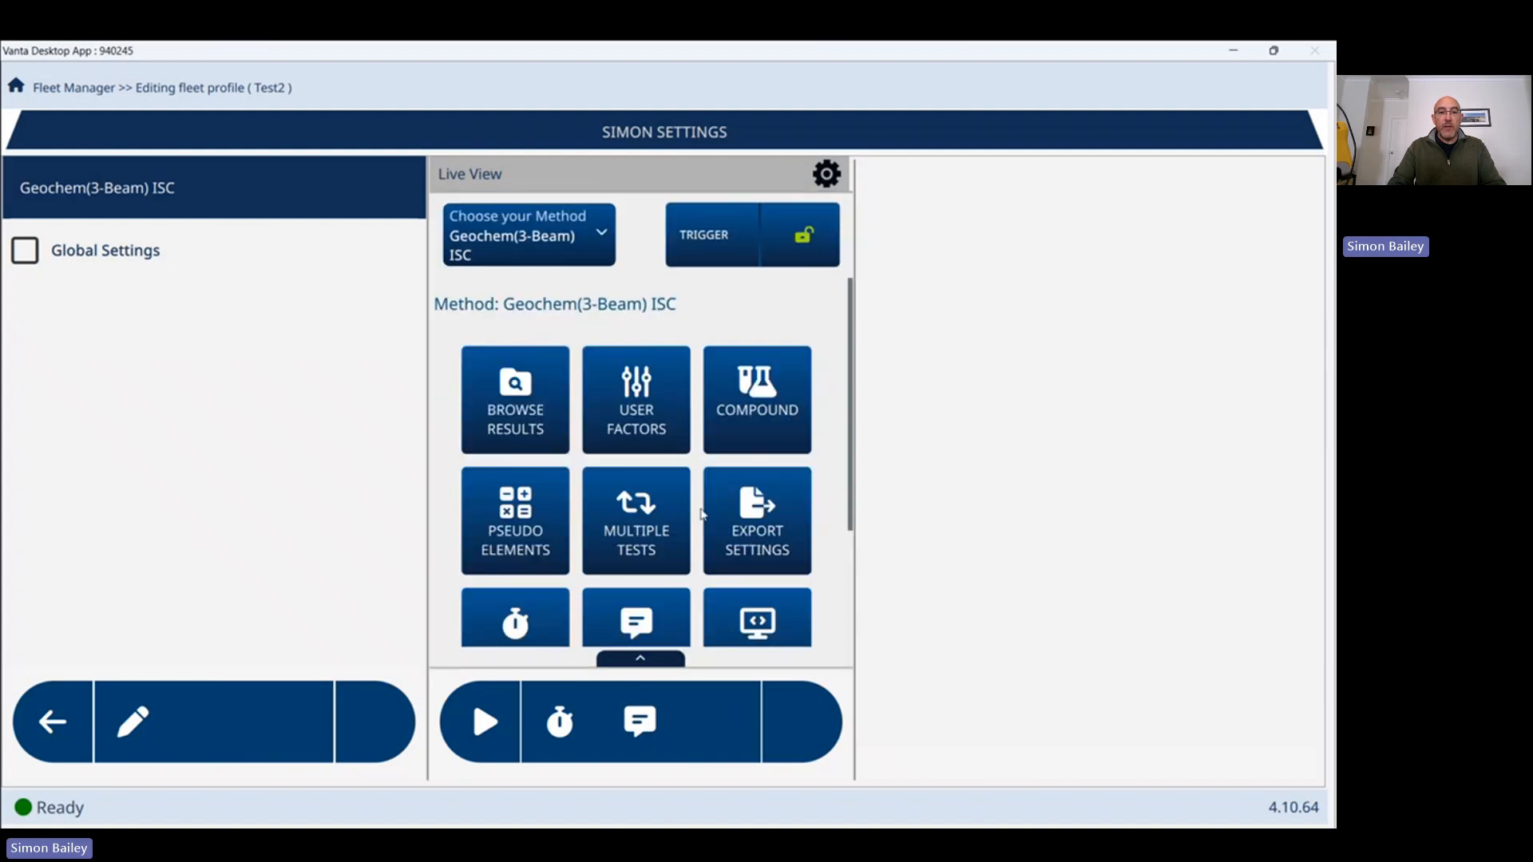
{"action": "scroll", "coordinate": [703, 513], "scroll_direction": "down", "scroll_amount": 3}
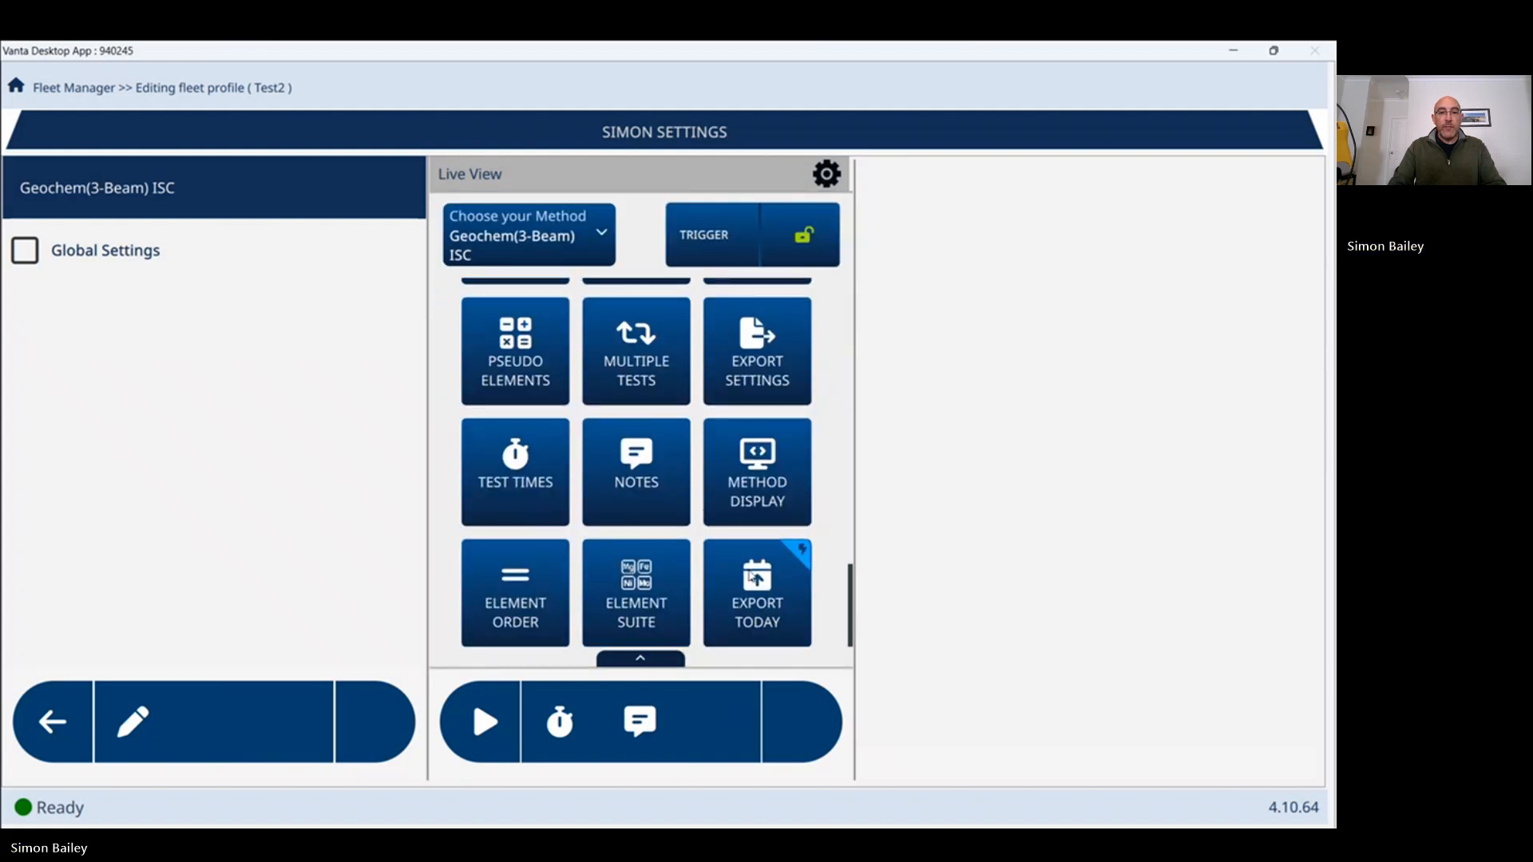
{"action": "left_click", "coordinate": [756, 585]}
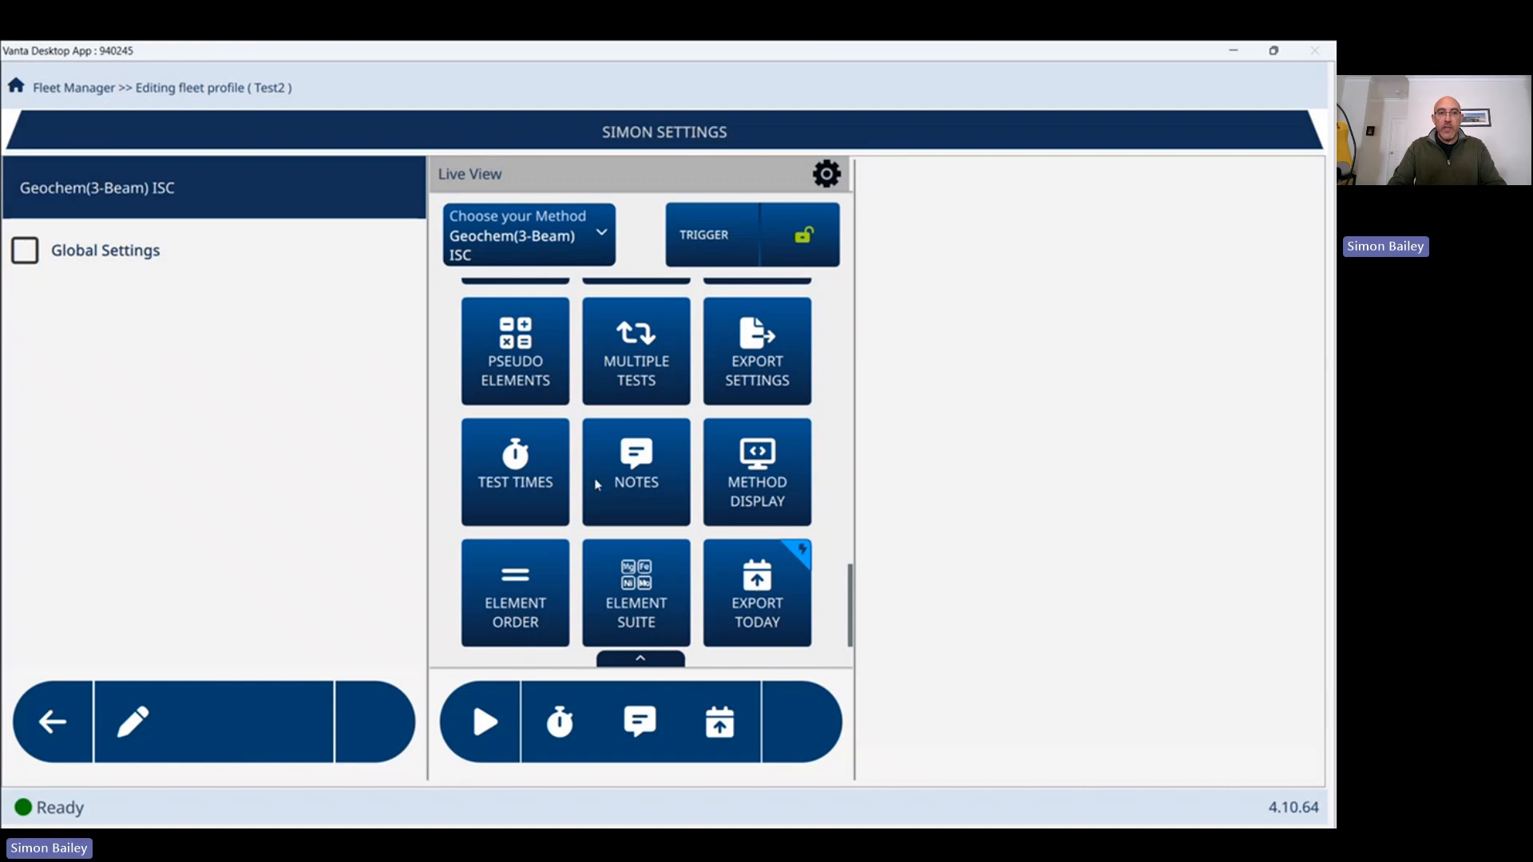
Grant the user Global Settings access and return to the user list.
{"action": "left_click", "coordinate": [24, 251]}
{"action": "scroll", "coordinate": [613, 550], "scroll_direction": "down", "scroll_amount": 3}
{"action": "scroll", "coordinate": [612, 550], "scroll_direction": "down", "scroll_amount": 2}
{"action": "scroll", "coordinate": [612, 550], "scroll_direction": "up", "scroll_amount": 6}
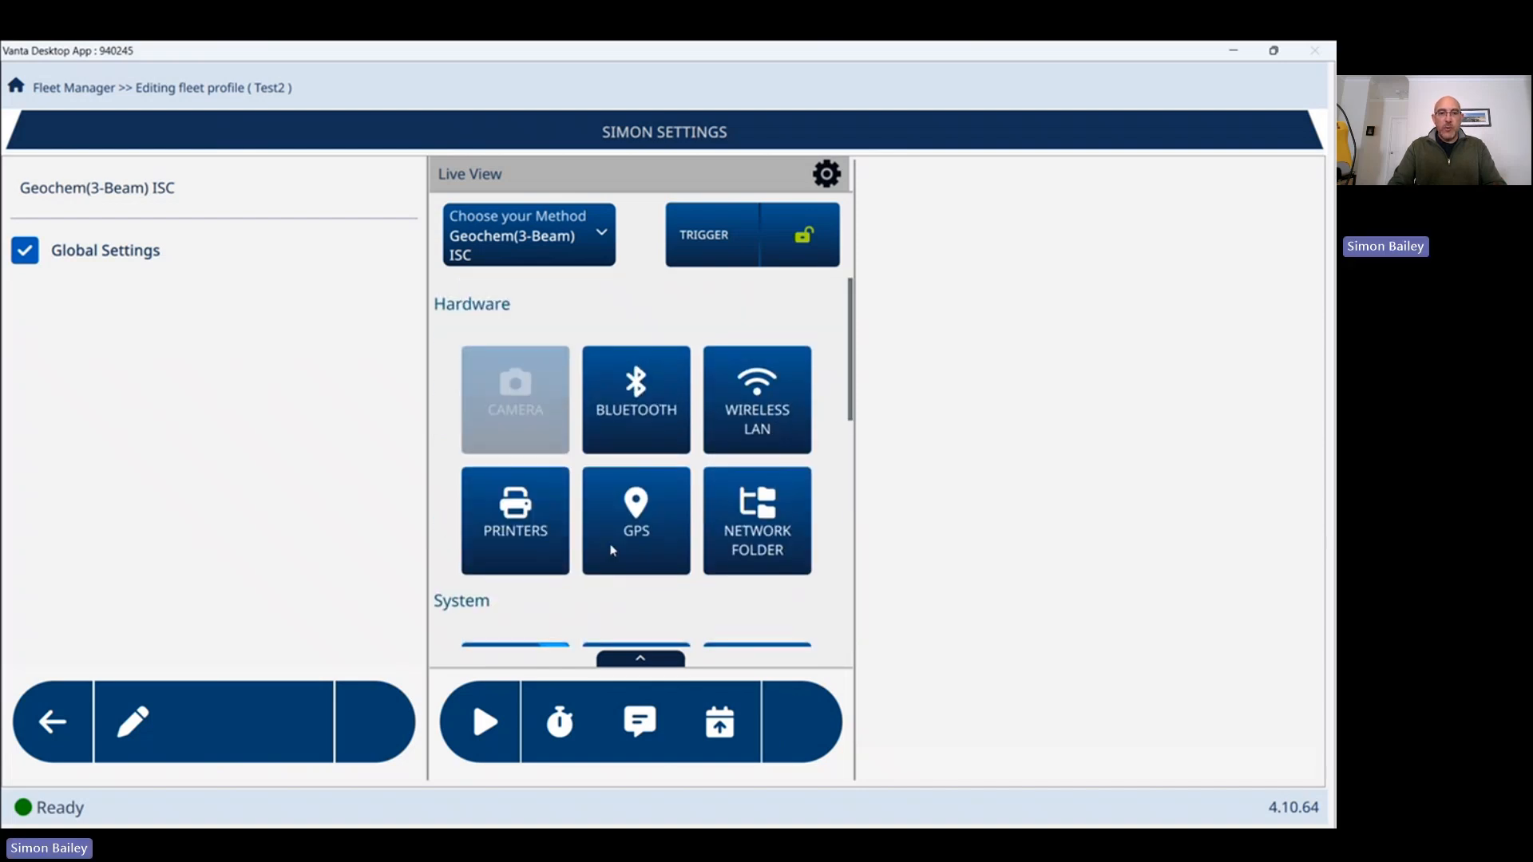
{"action": "left_click", "coordinate": [62, 727]}
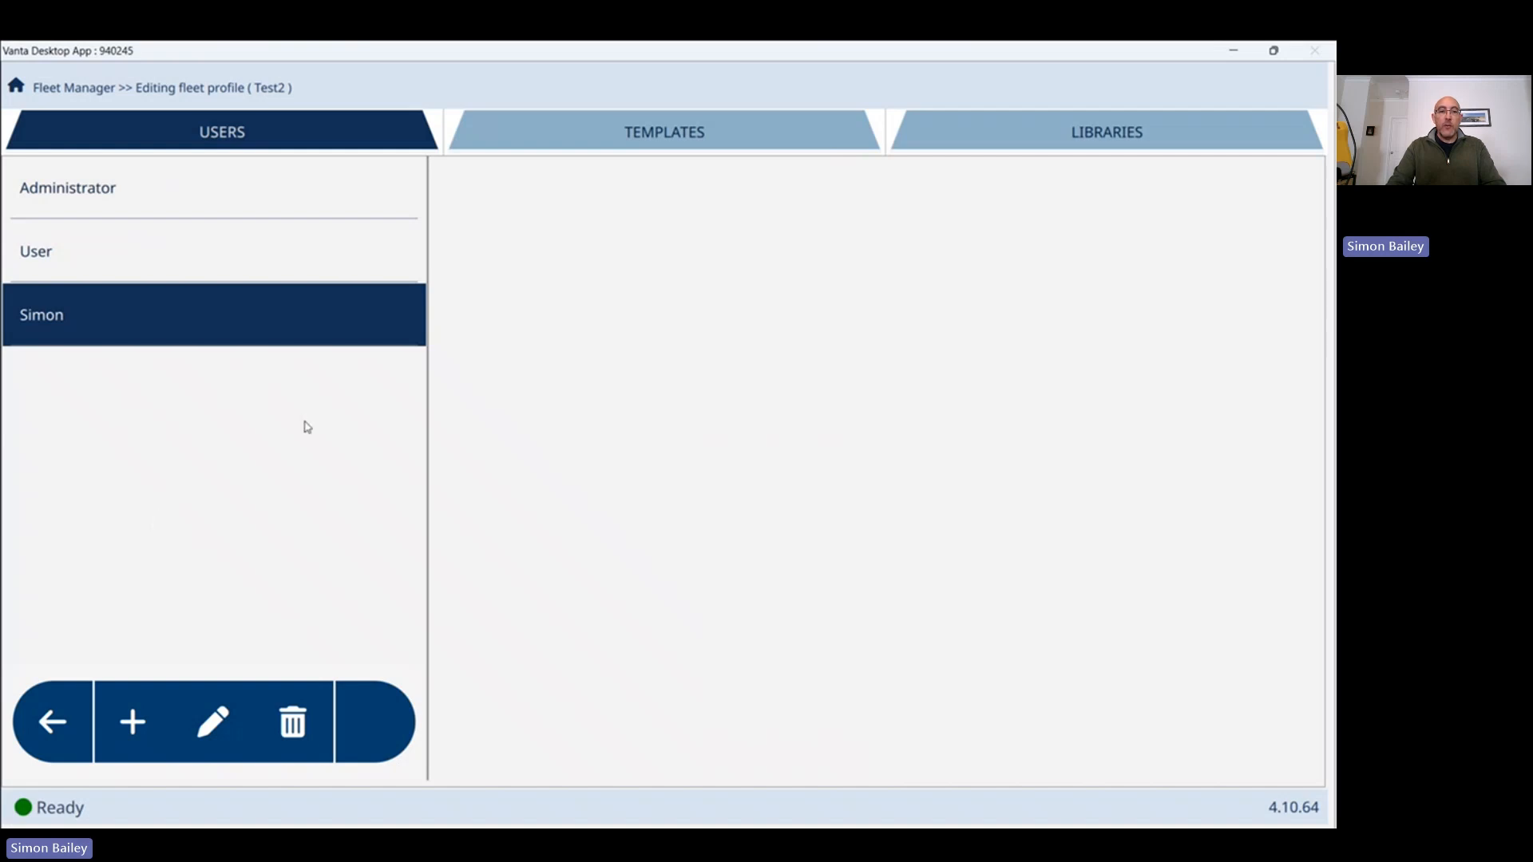
Create a Notes template named Test2 under the profile's templates.
{"action": "left_click", "coordinate": [692, 127]}
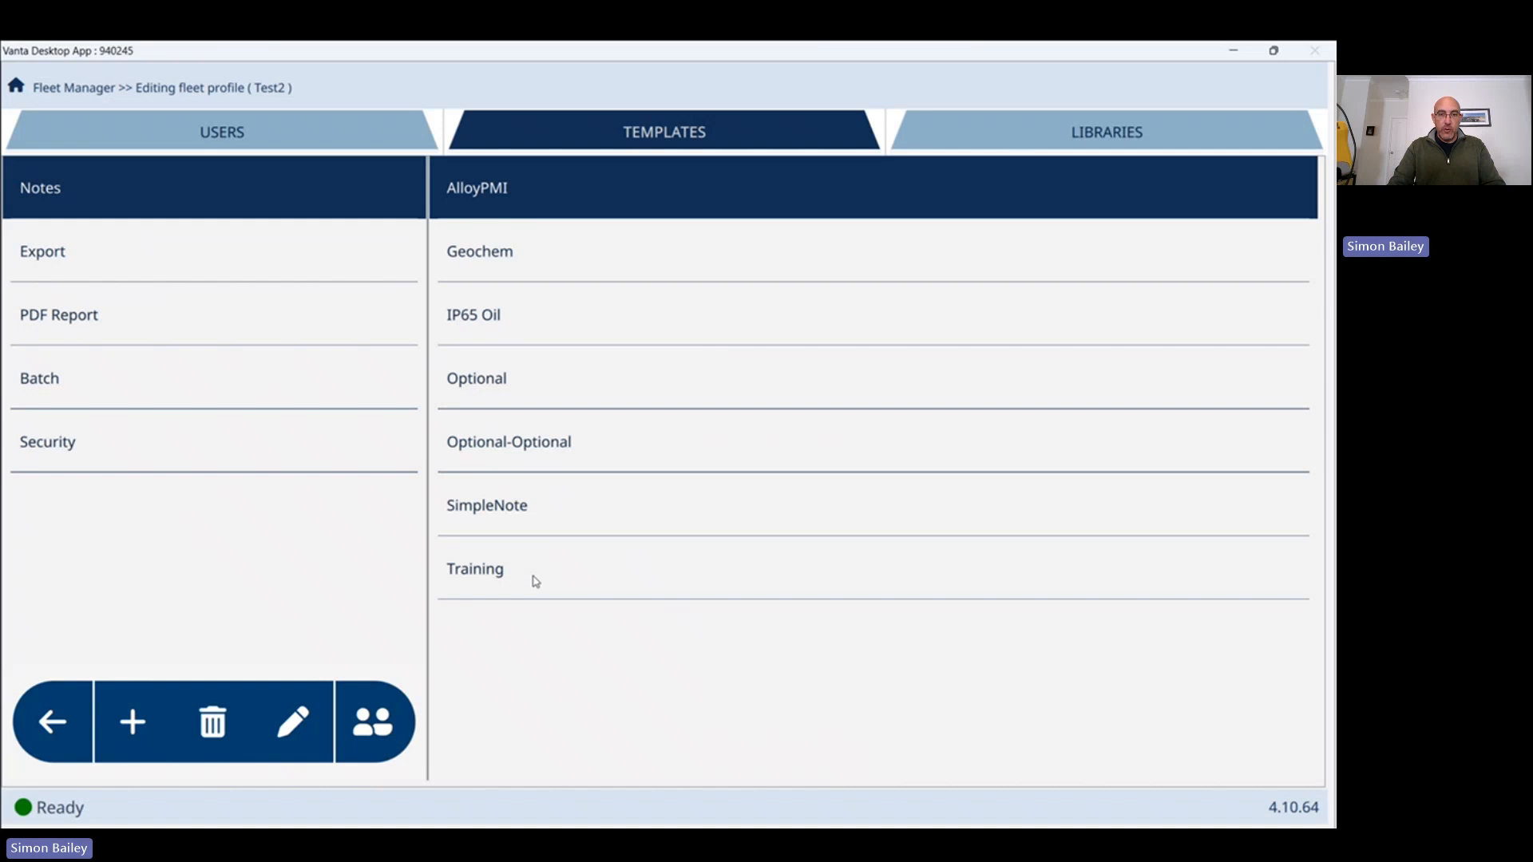
{"action": "left_click", "coordinate": [132, 724]}
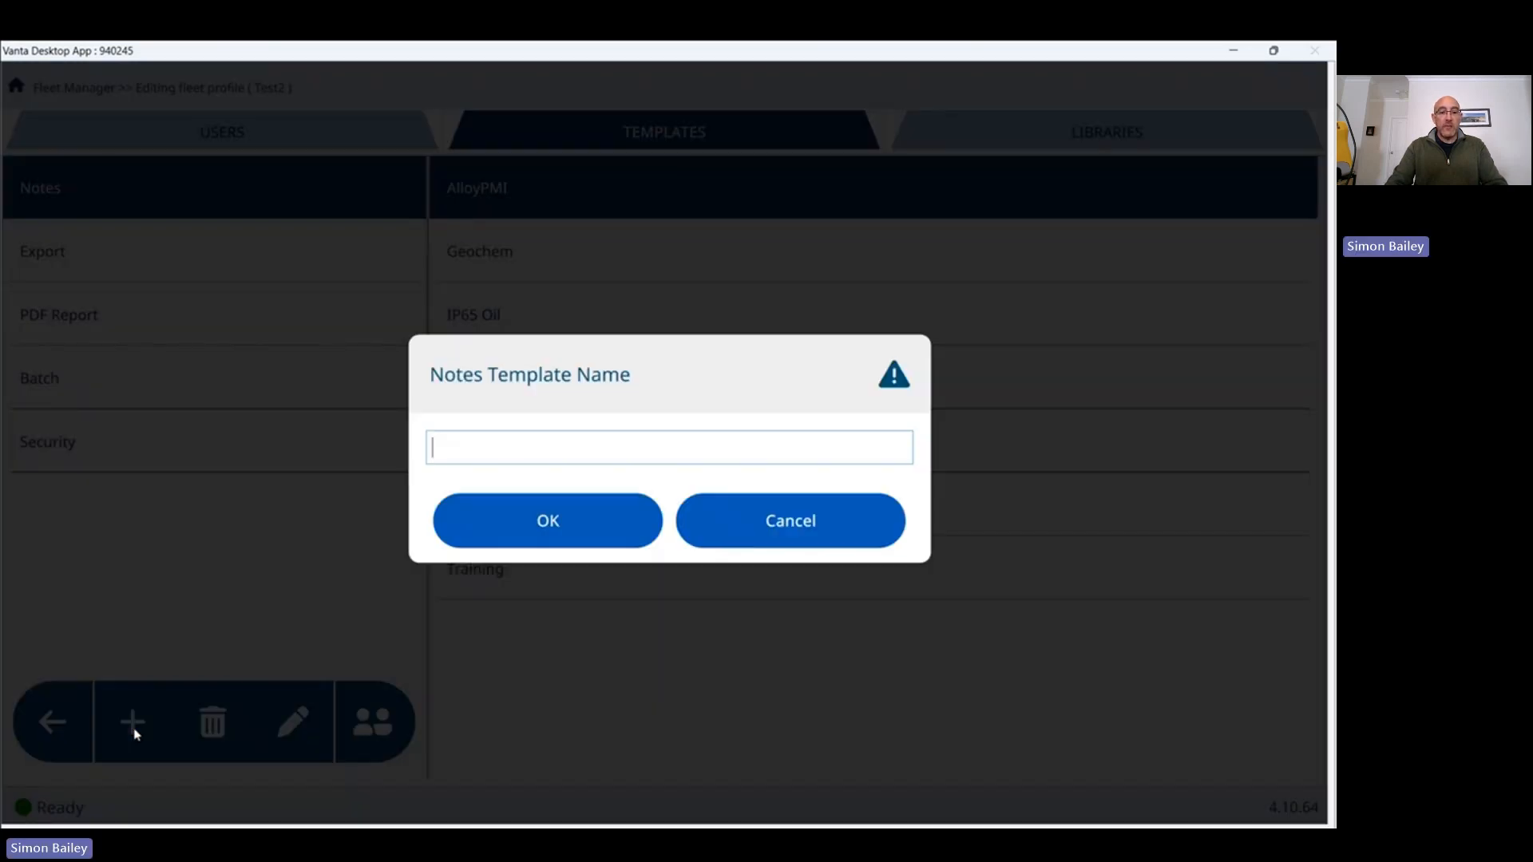
{"action": "type", "text": "Test"}
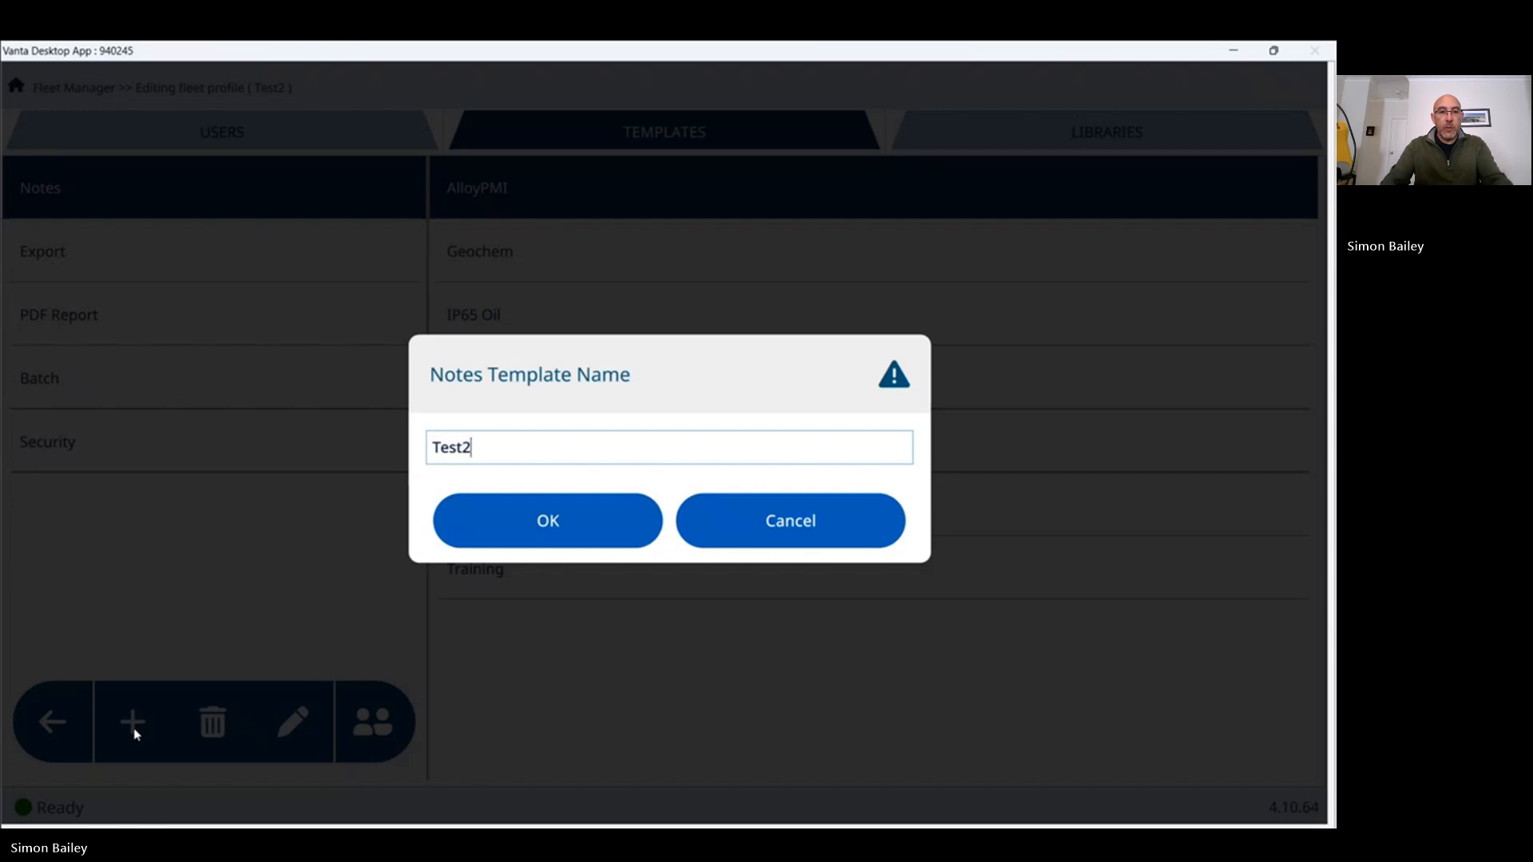
{"action": "type", "text": "2"}
{"action": "left_click", "coordinate": [543, 523]}
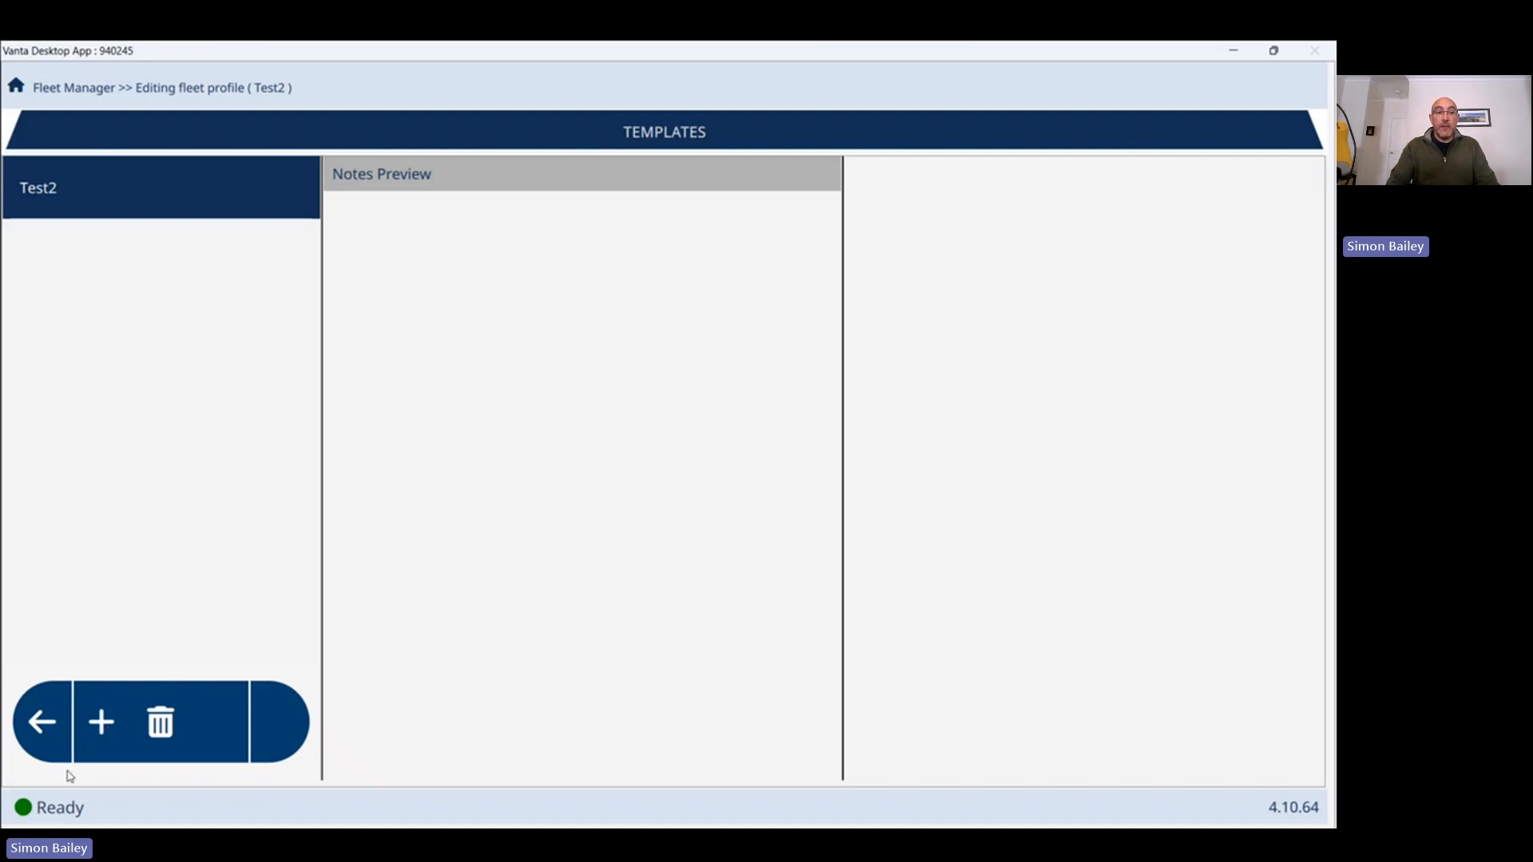
Add an Auto Increment 'Sample ID' field to the Test2 template with step value 1.
{"action": "left_click", "coordinate": [102, 724]}
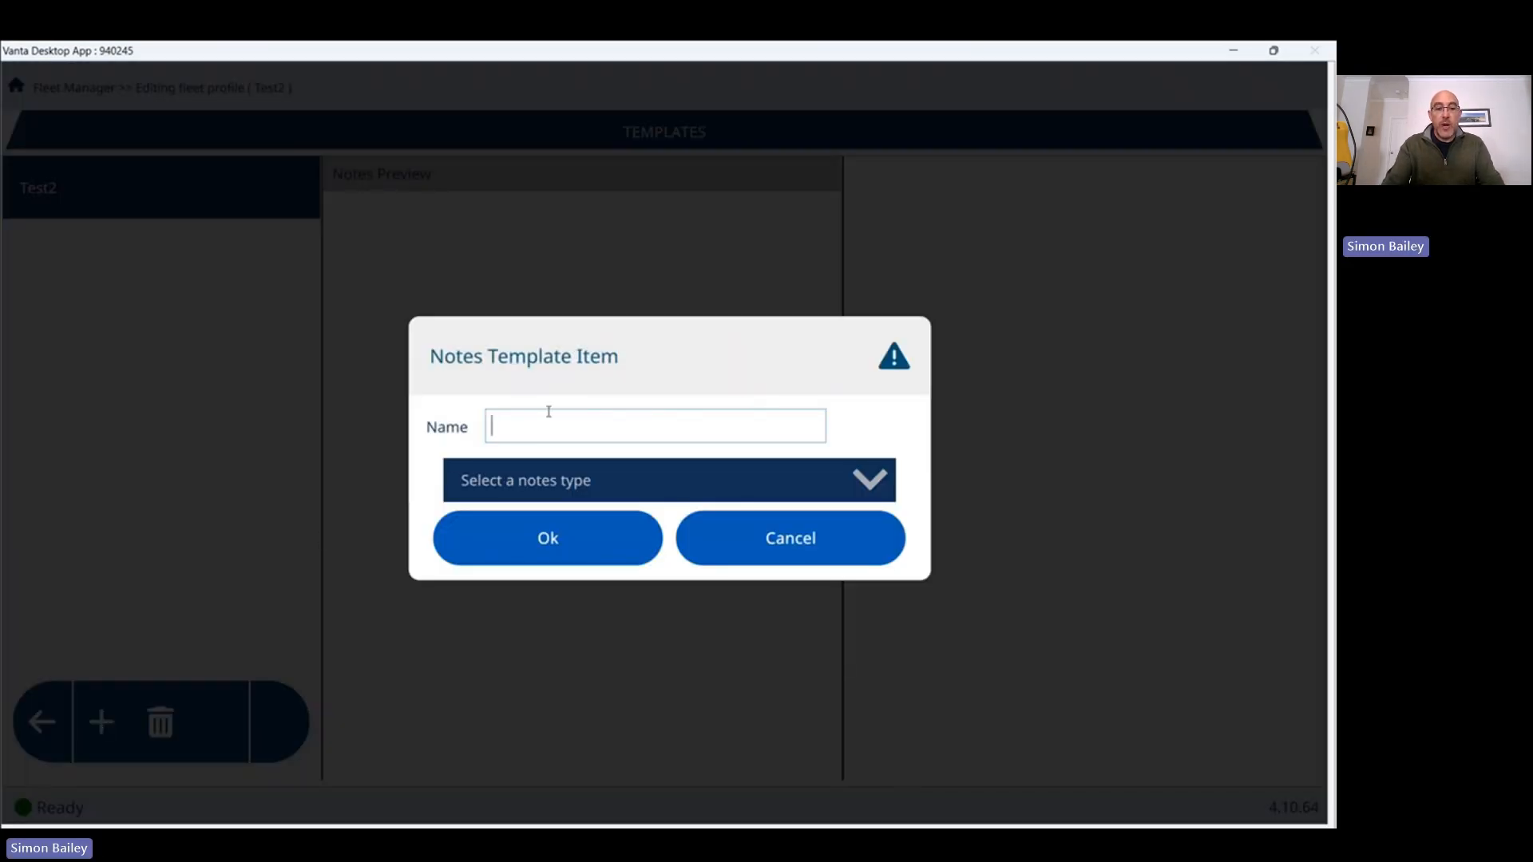
{"action": "type", "text": "Sample ID"}
{"action": "left_click", "coordinate": [586, 481]}
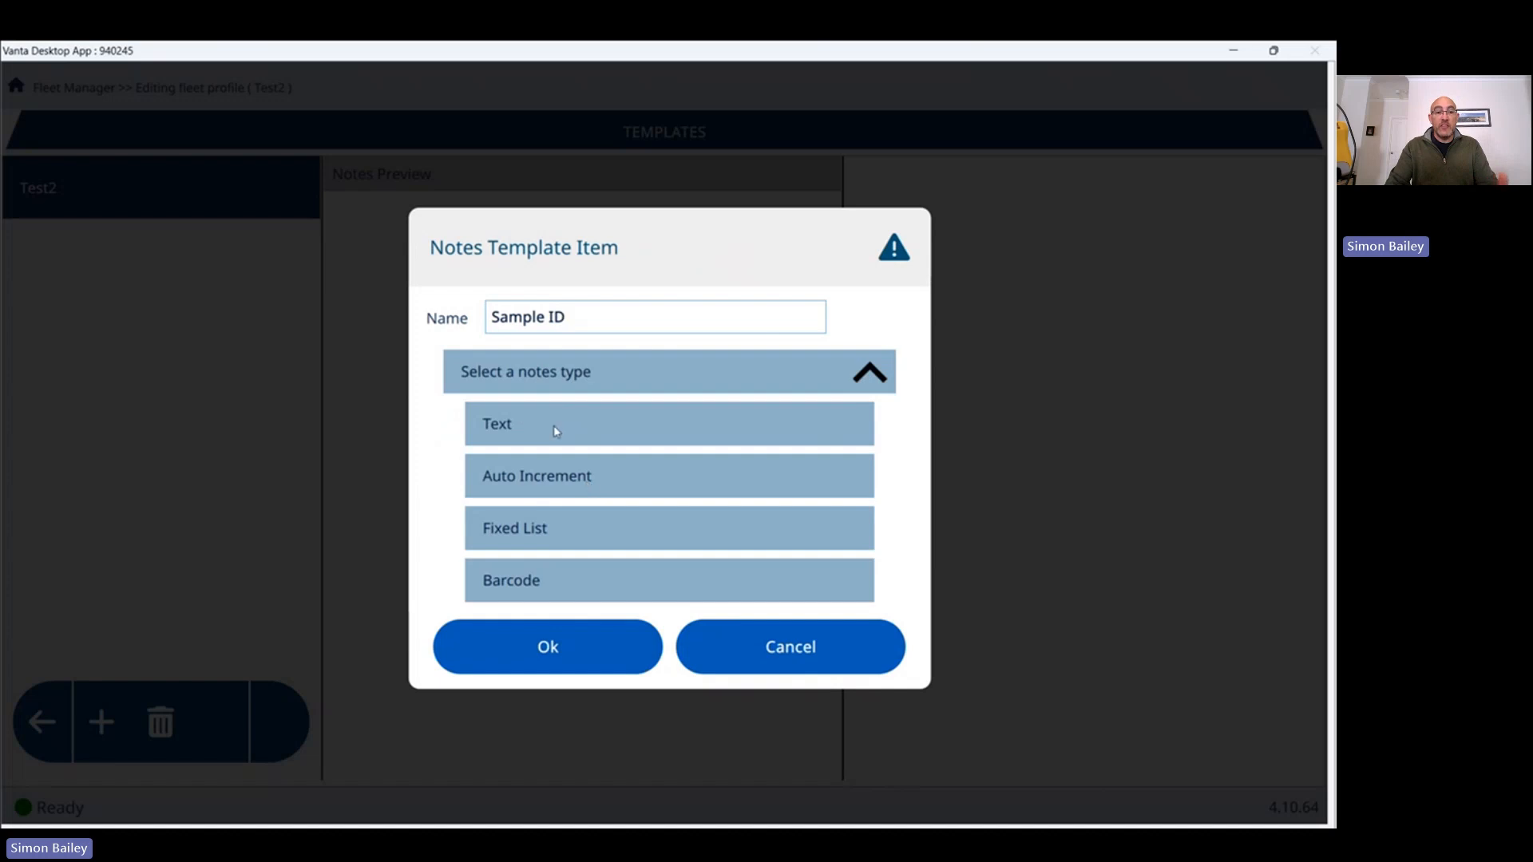
{"action": "left_click", "coordinate": [569, 478]}
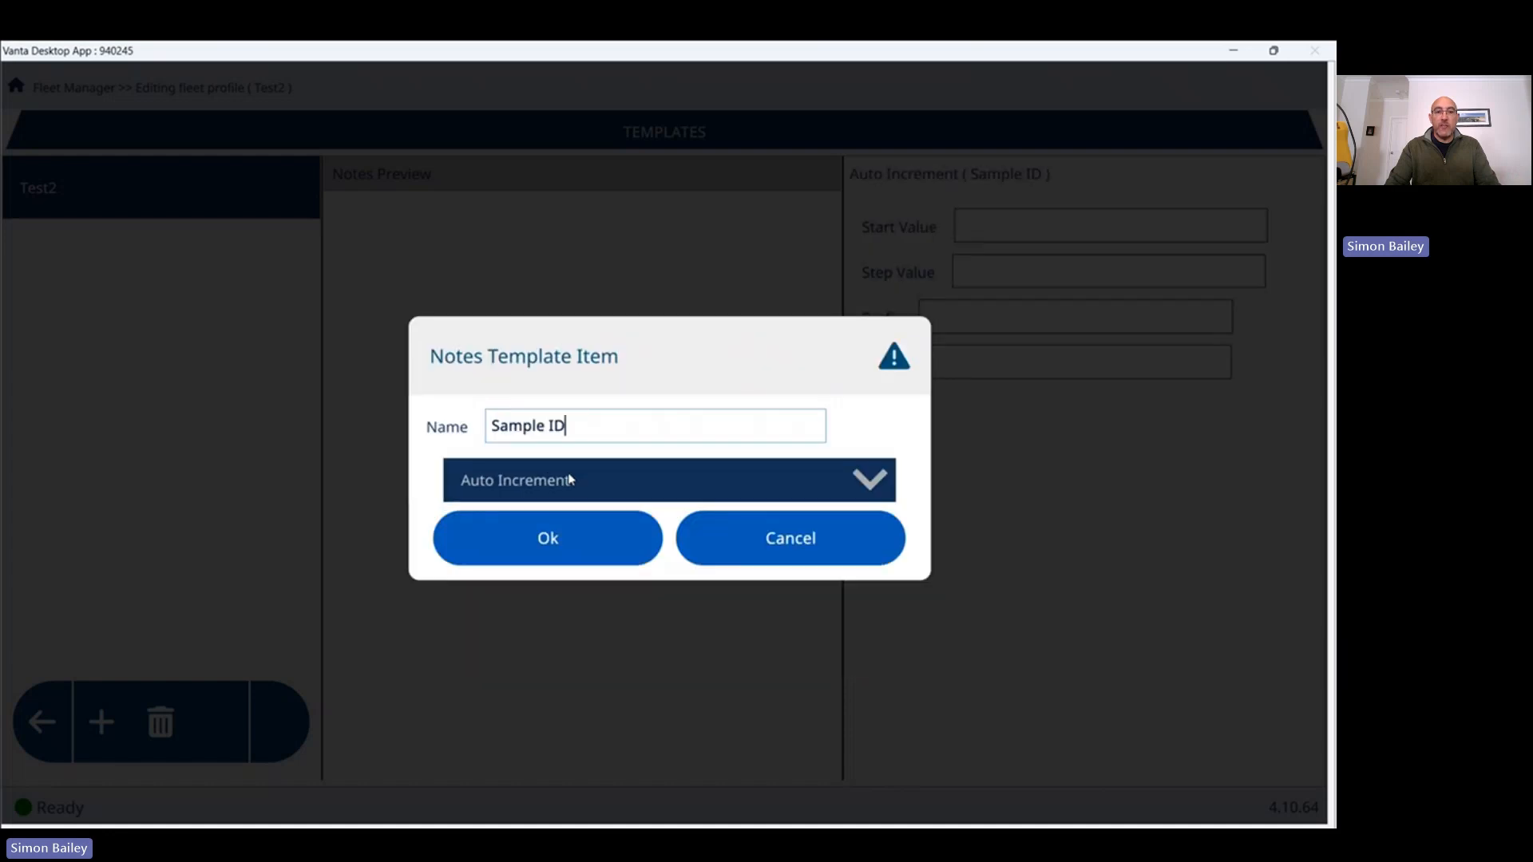
{"action": "left_click", "coordinate": [566, 537]}
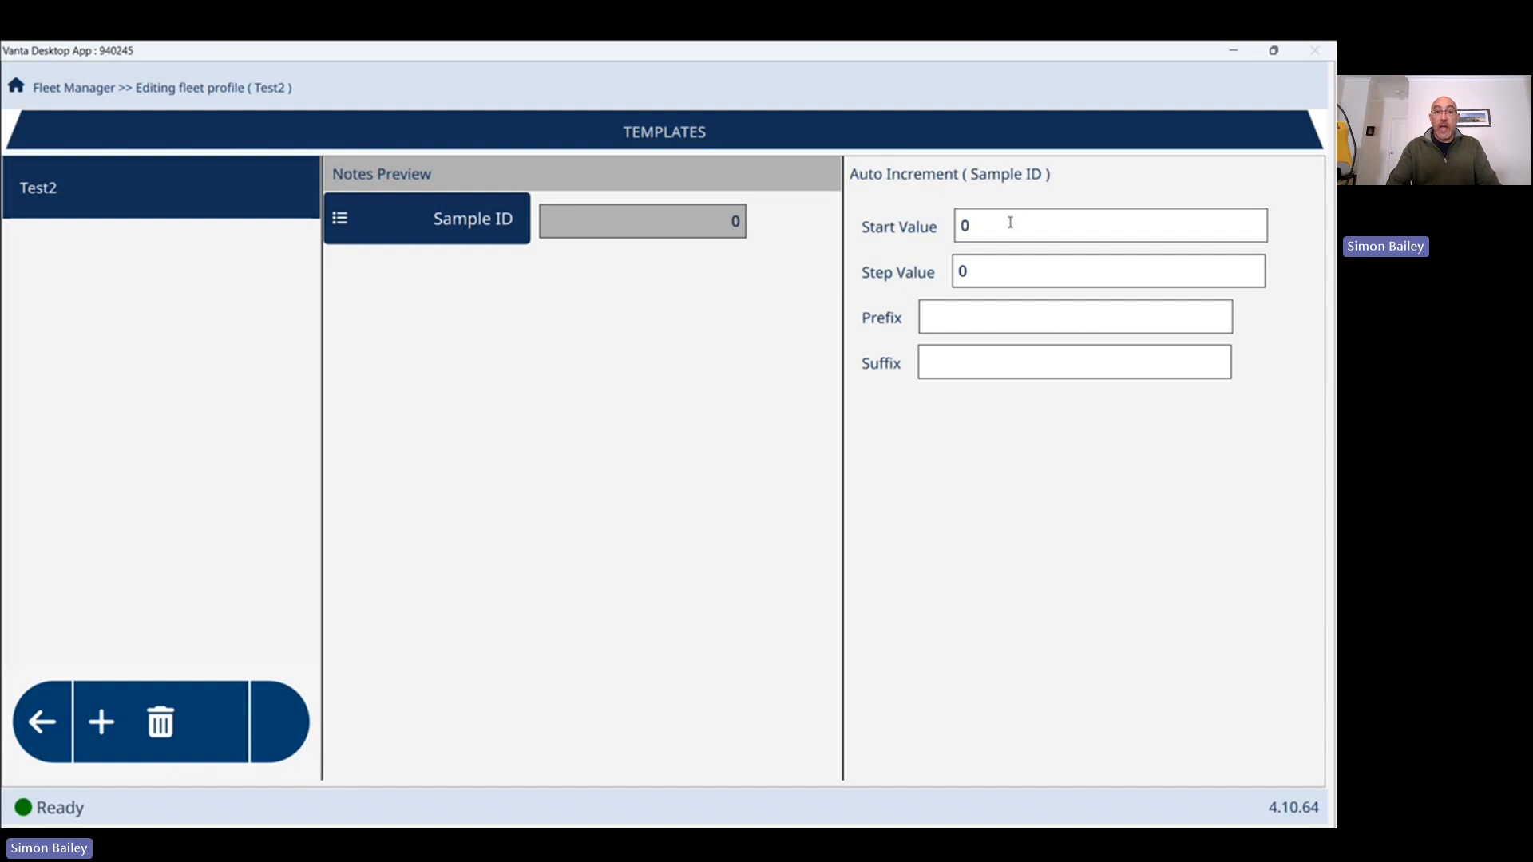
{"action": "left_click", "coordinate": [982, 263]}
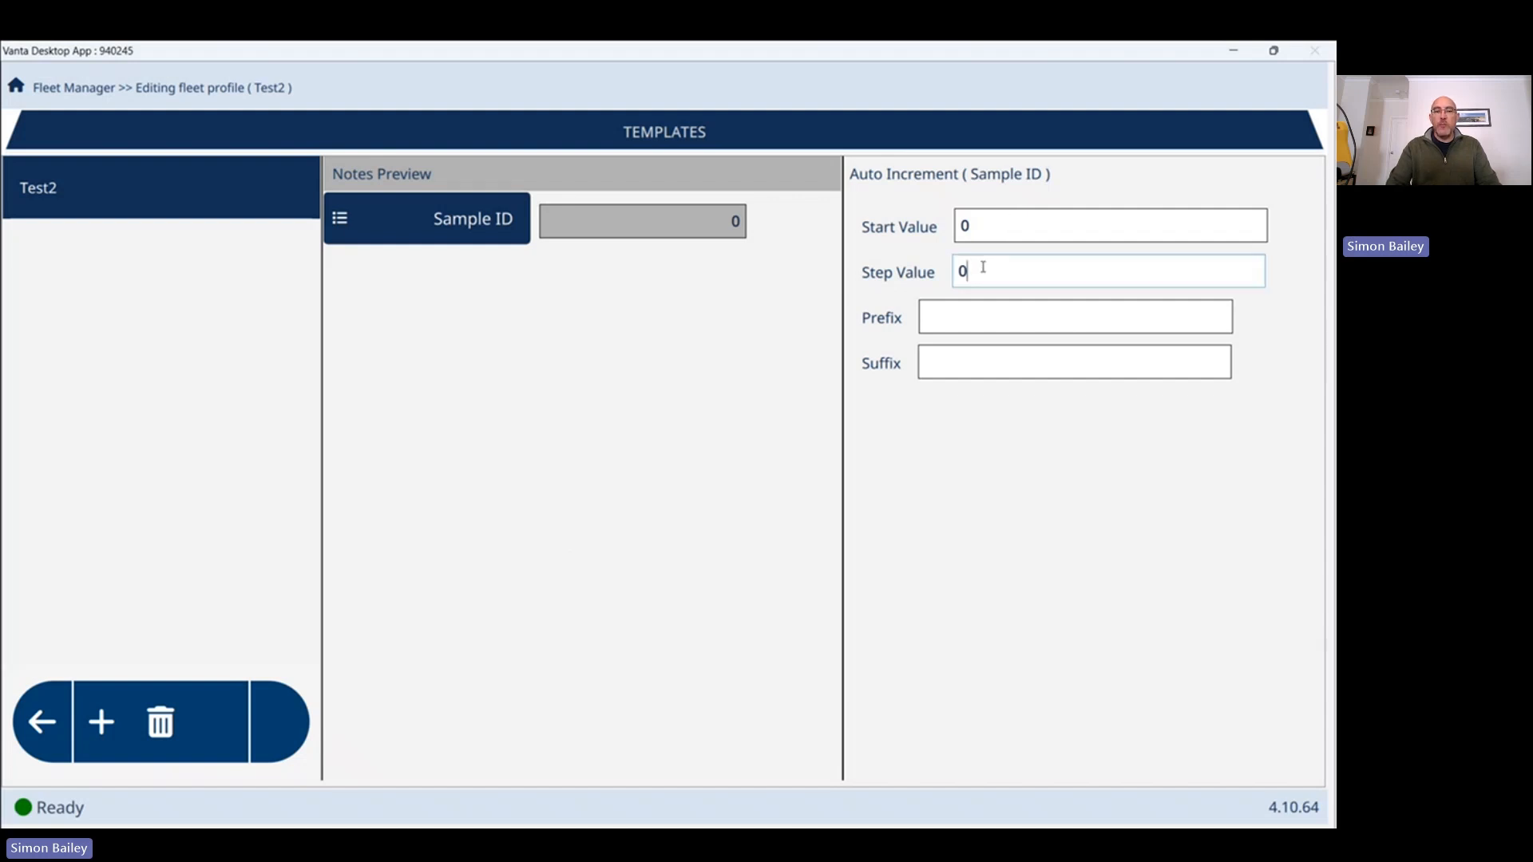
{"action": "key", "text": "BackSpace"}
{"action": "type", "text": "1"}
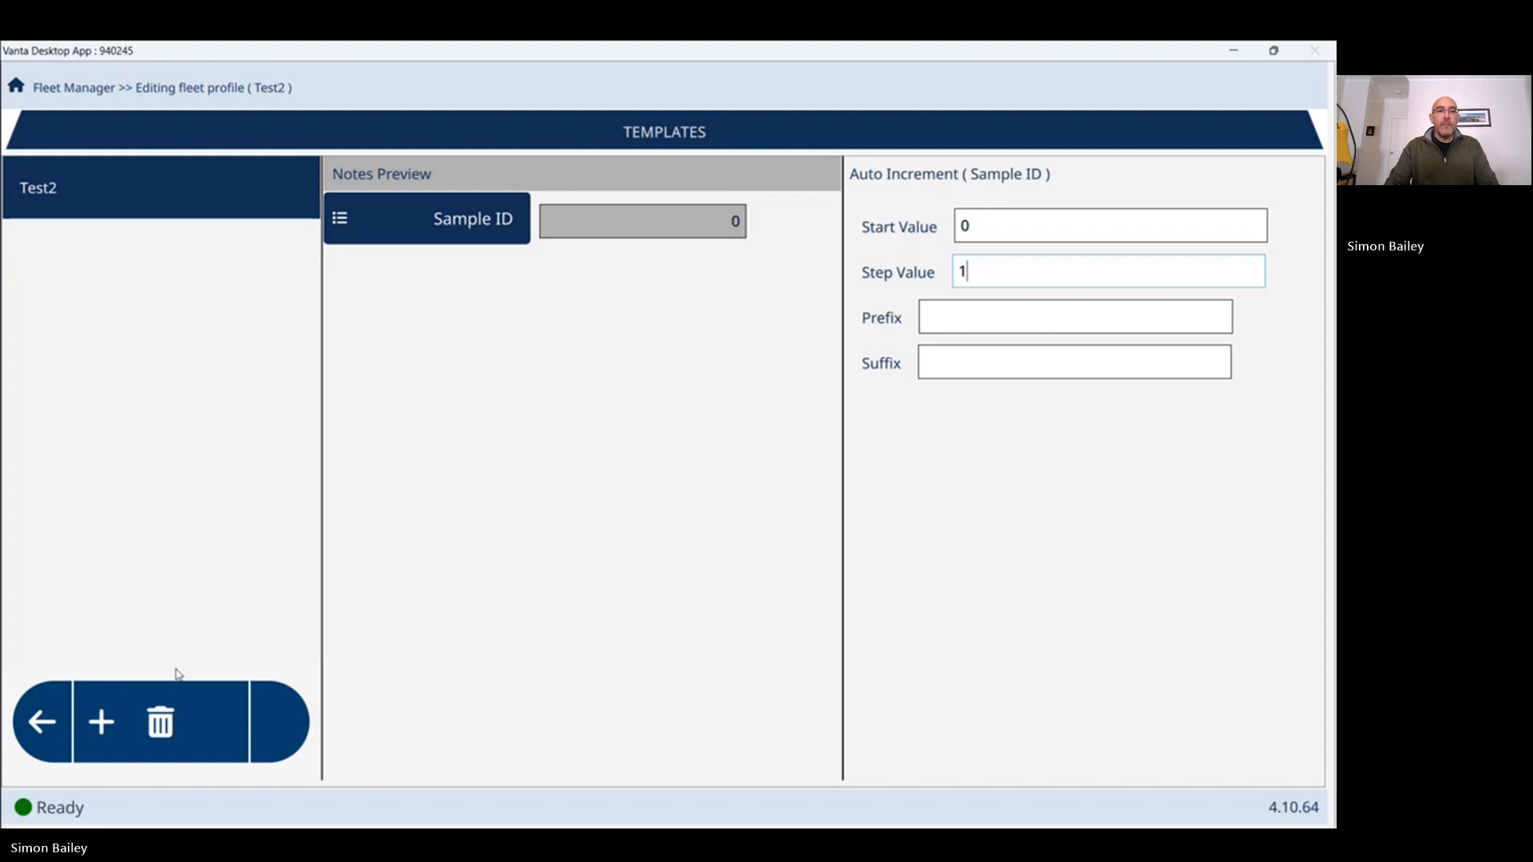
Create an Export template named Test2 based on the geoChem default template.
{"action": "left_click", "coordinate": [41, 739]}
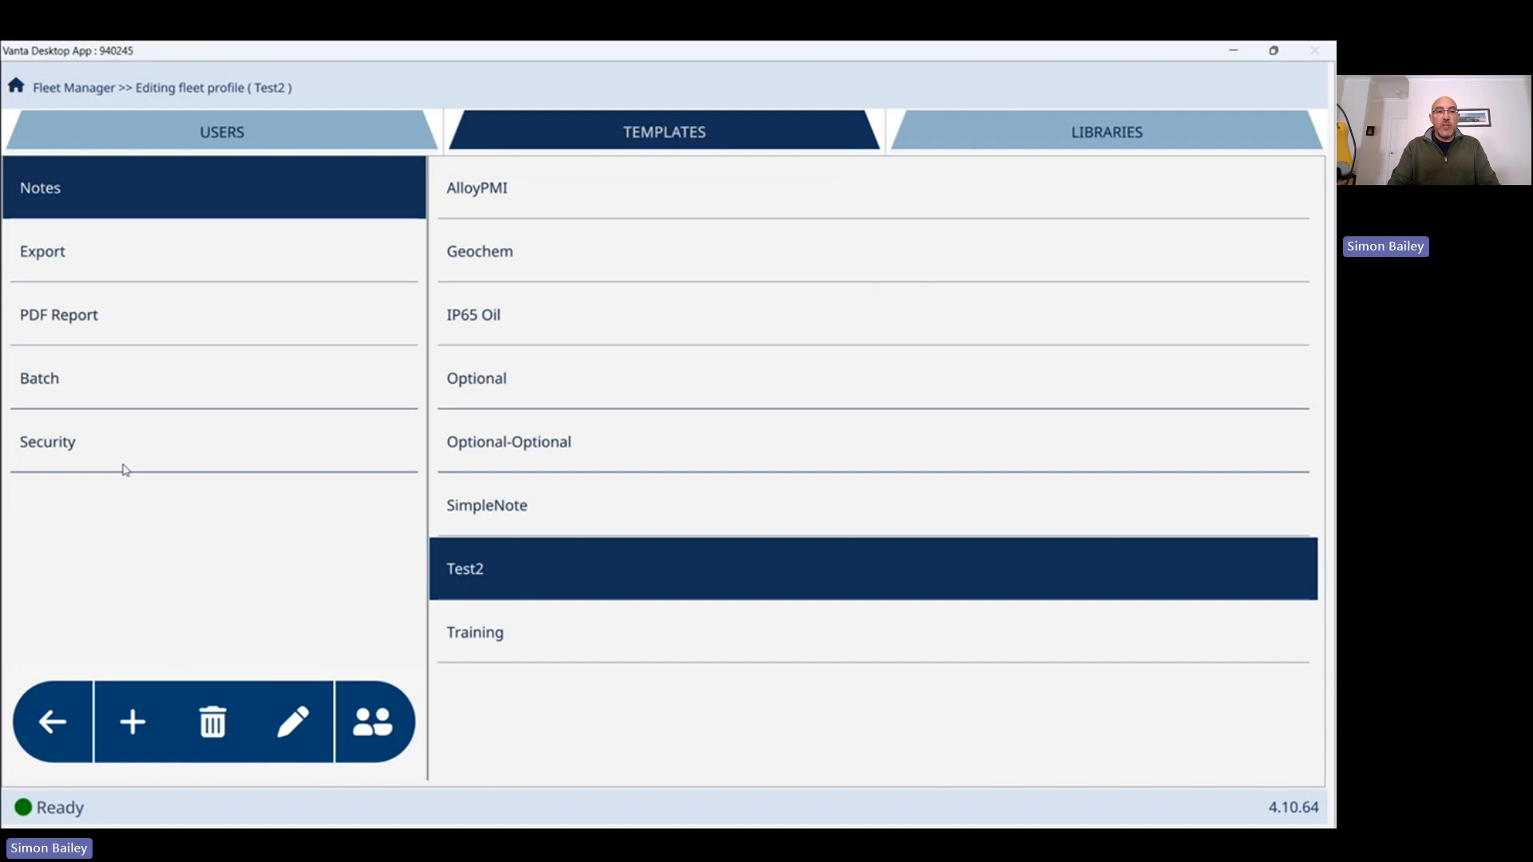
{"action": "left_click", "coordinate": [146, 265]}
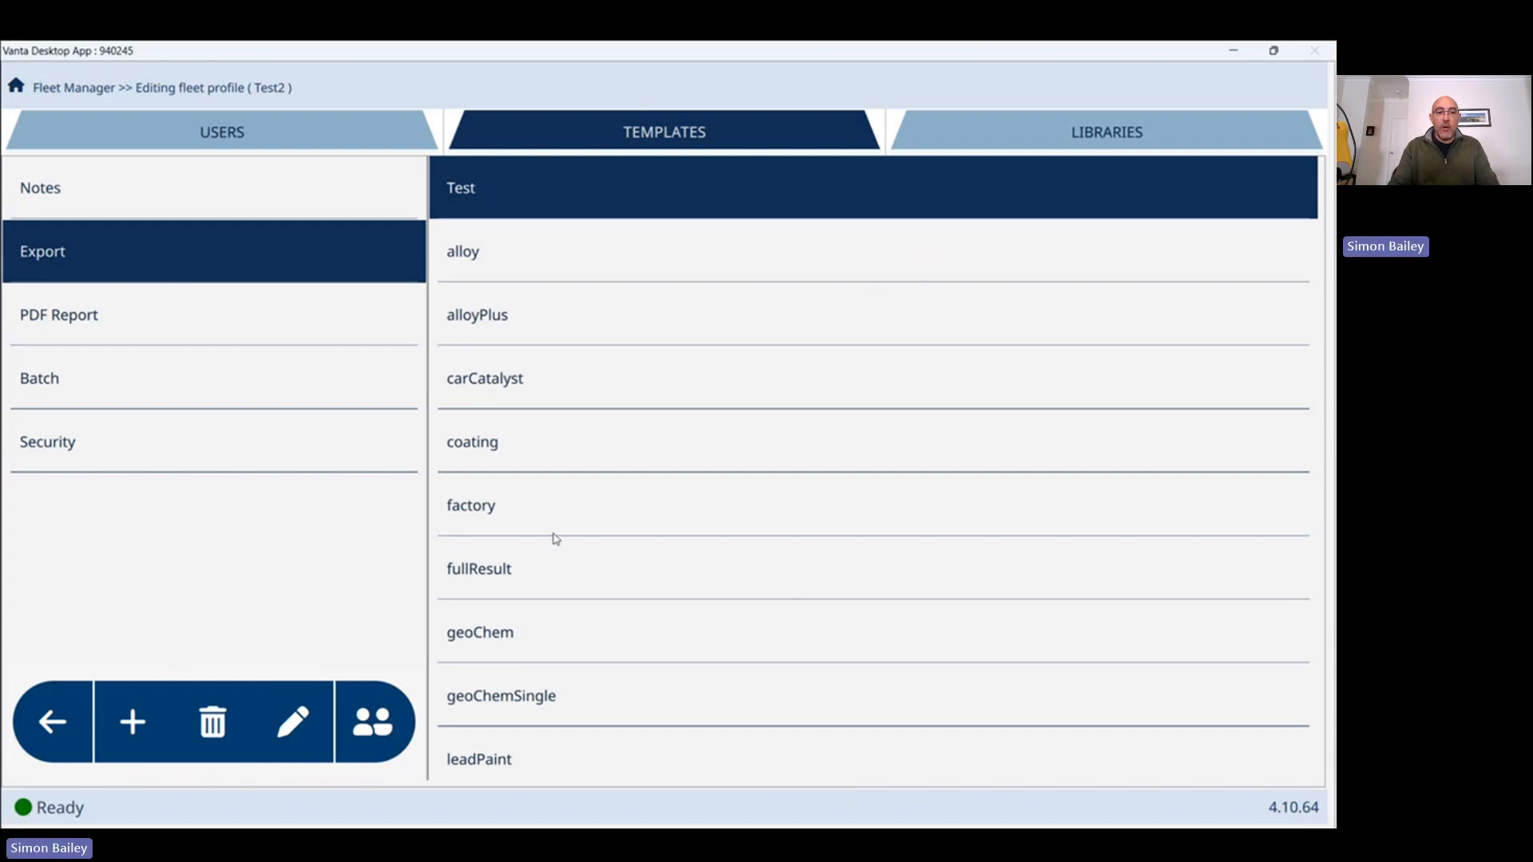
{"action": "left_click", "coordinate": [128, 731]}
{"action": "type", "text": "Test2"}
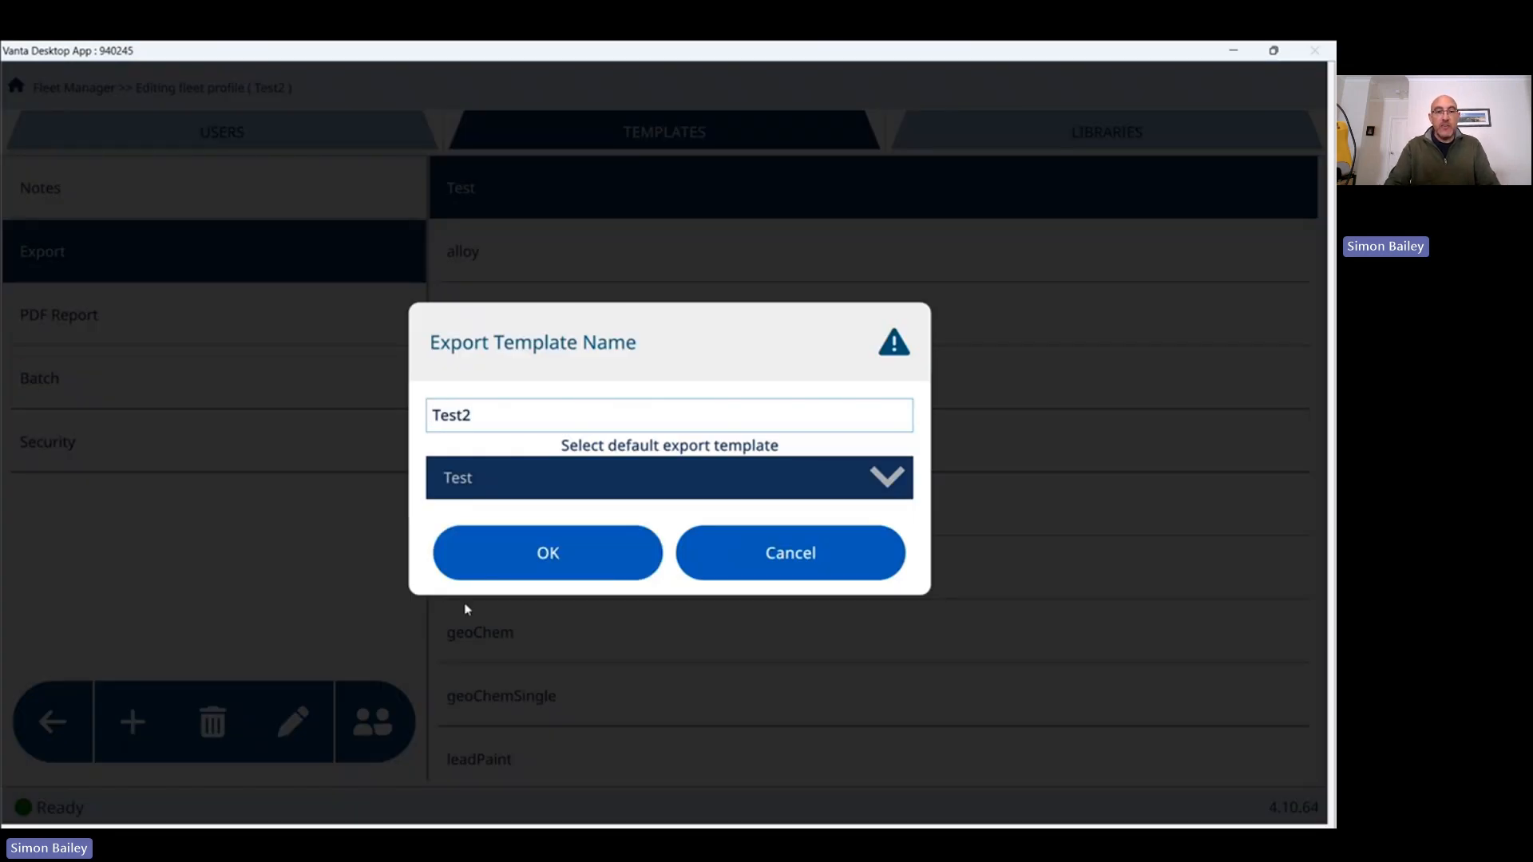
{"action": "left_click", "coordinate": [648, 481]}
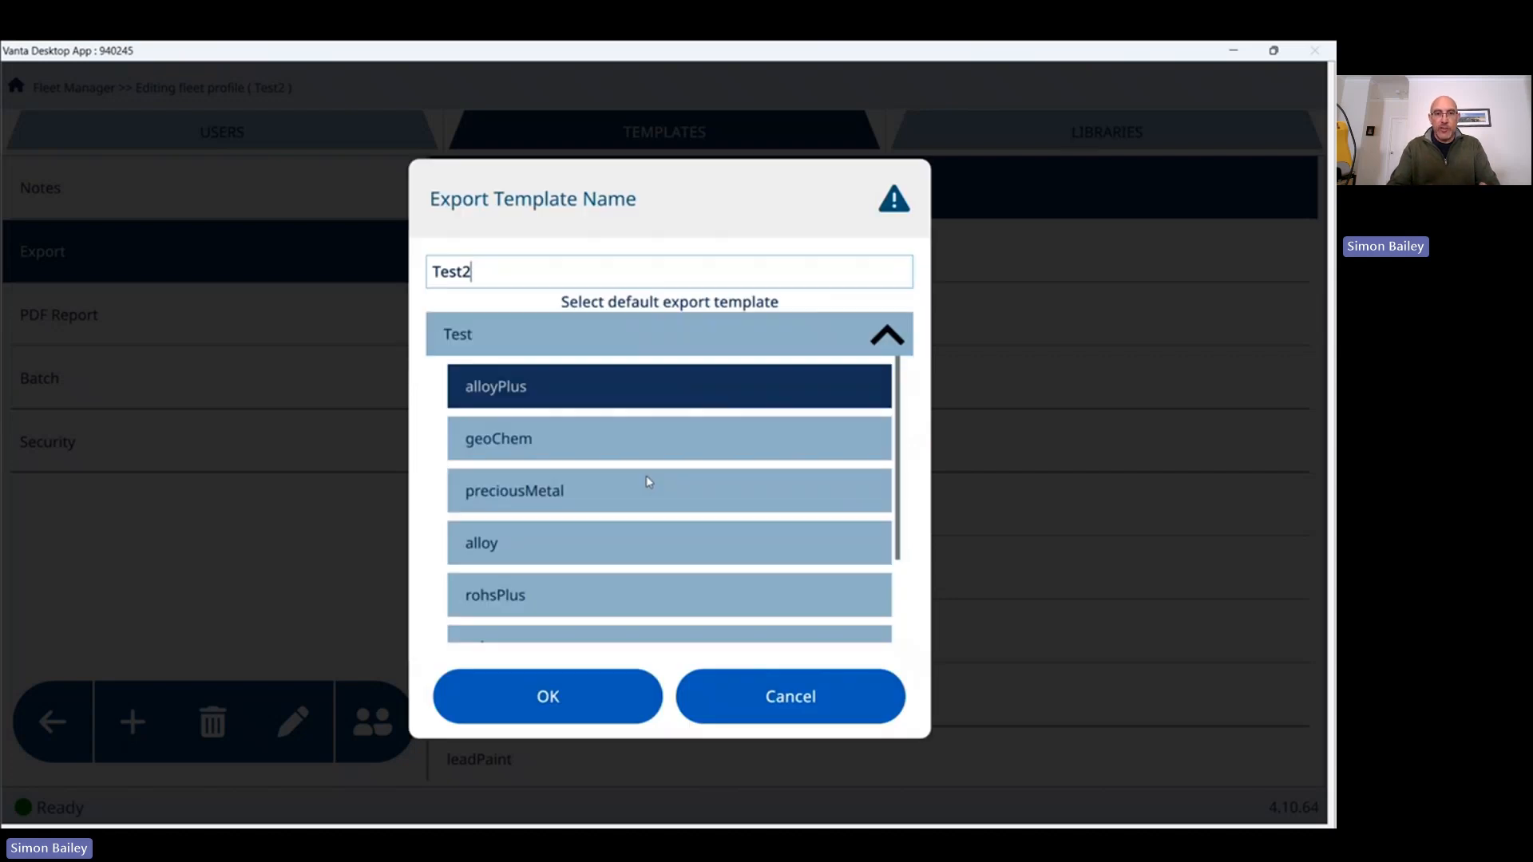
{"action": "left_click", "coordinate": [596, 445]}
{"action": "left_click", "coordinate": [563, 555]}
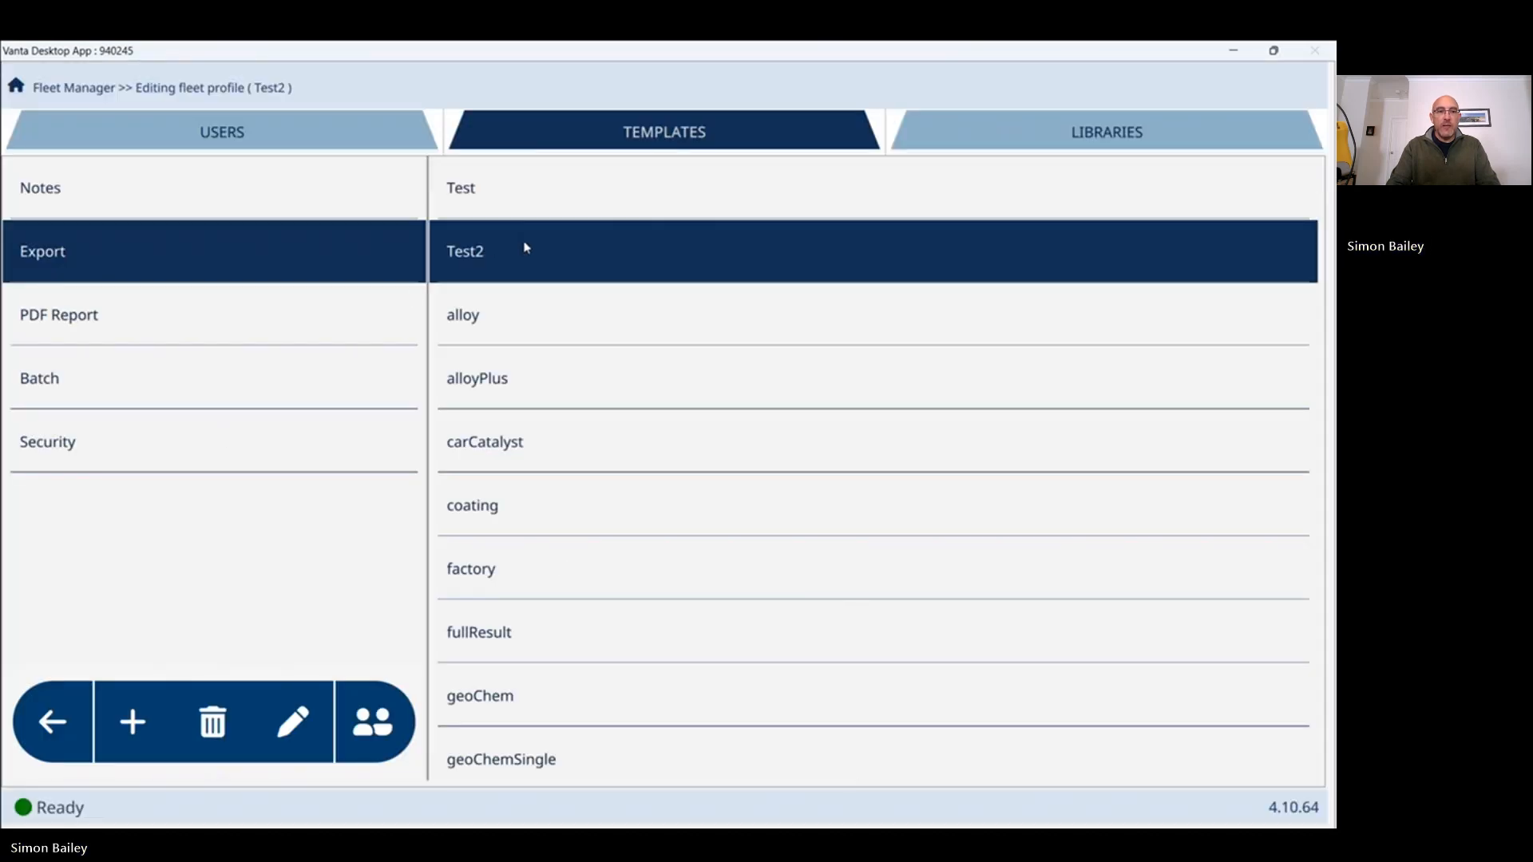
Tick Action Level Result and Concentration under Chemistry in the Test2 export template.
{"action": "left_click", "coordinate": [293, 721]}
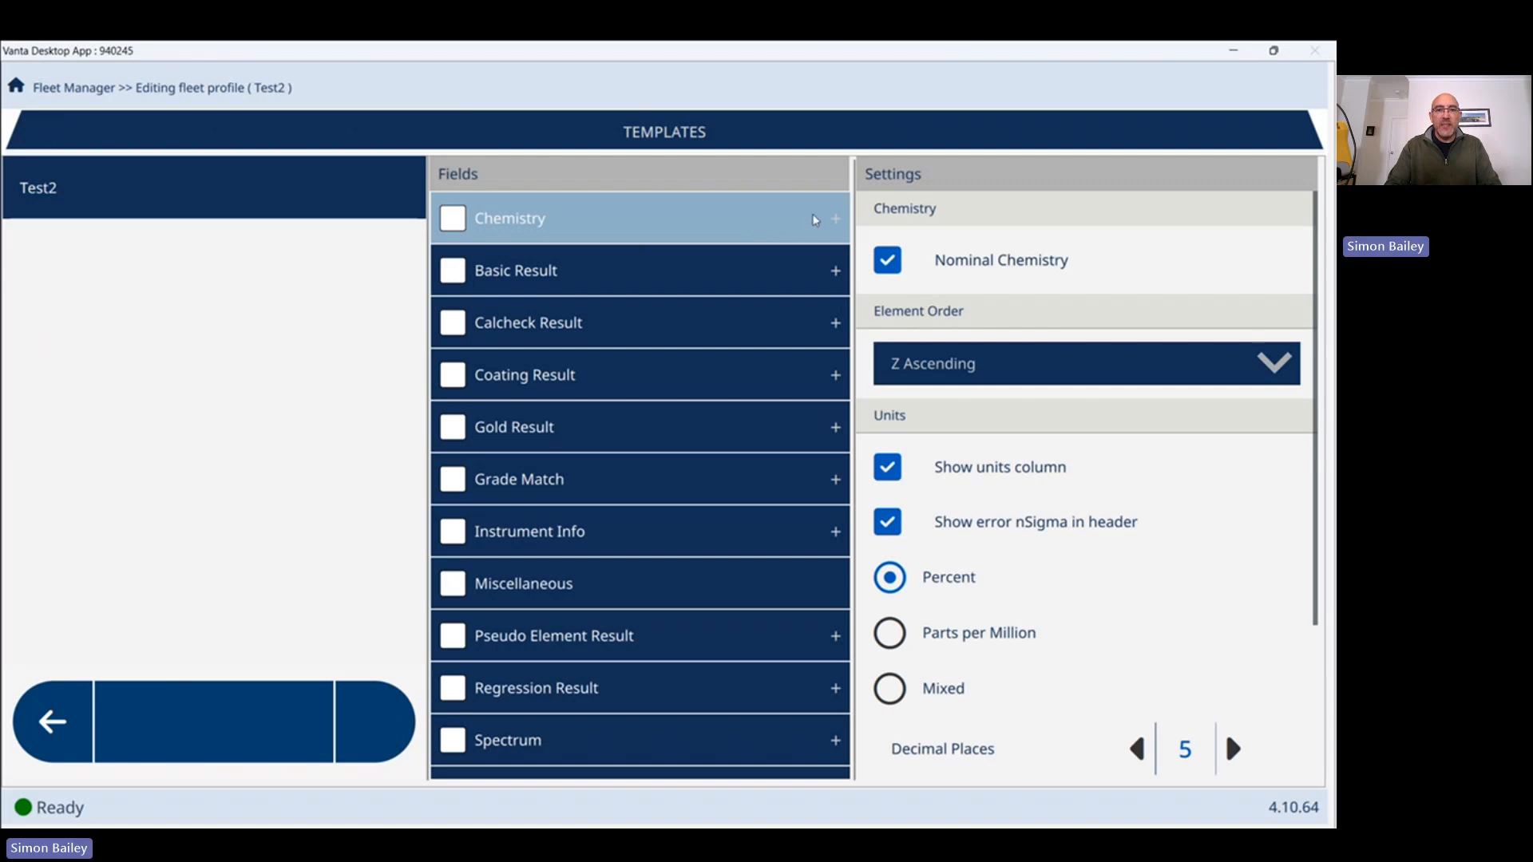
{"action": "left_click", "coordinate": [836, 219]}
{"action": "left_click", "coordinate": [478, 266]}
{"action": "left_click", "coordinate": [481, 313]}
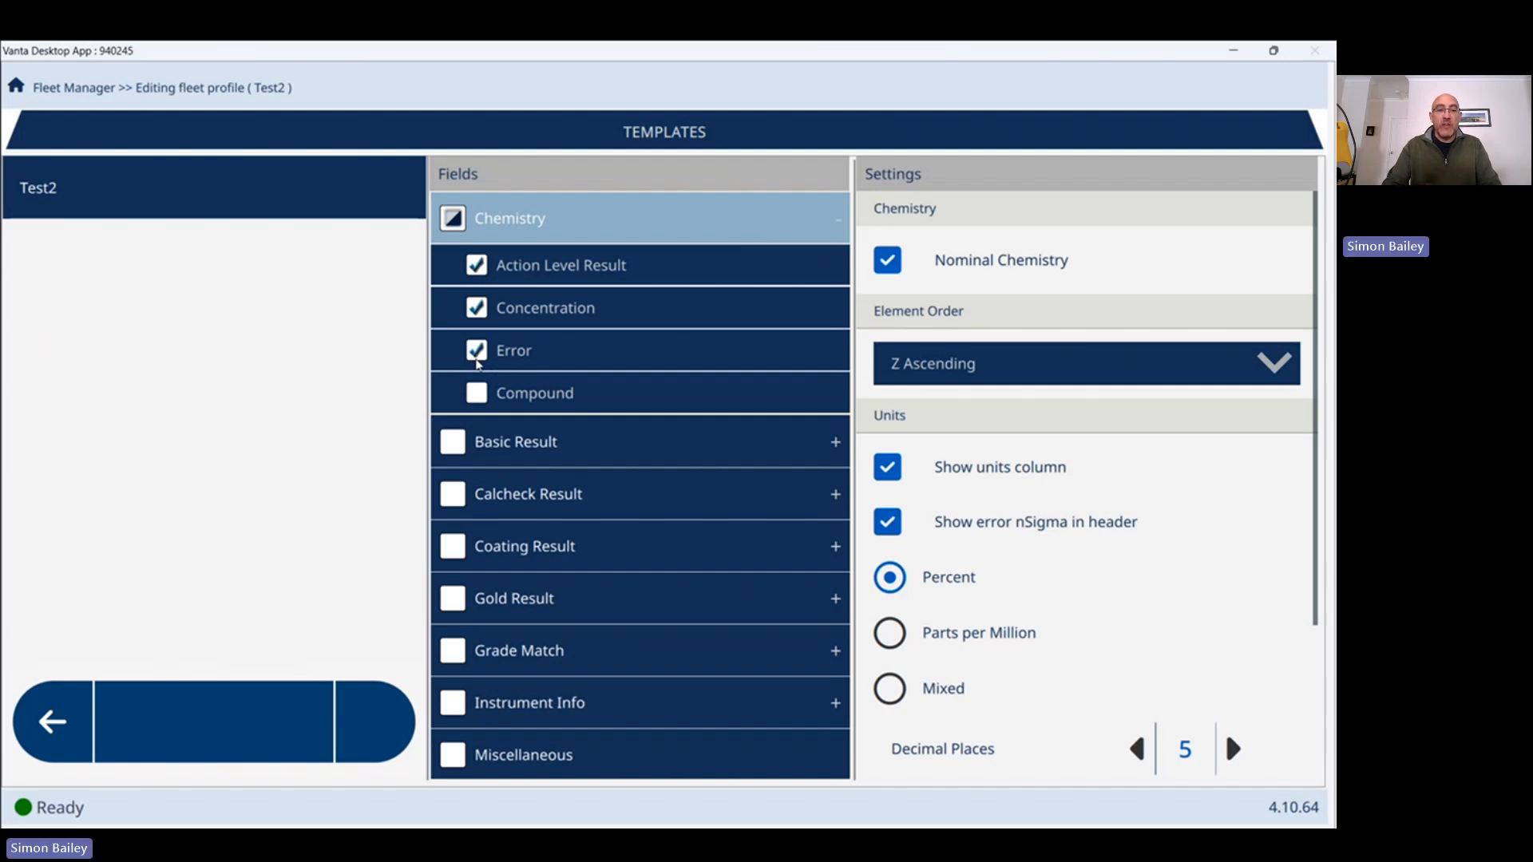
{"action": "left_click", "coordinate": [57, 721]}
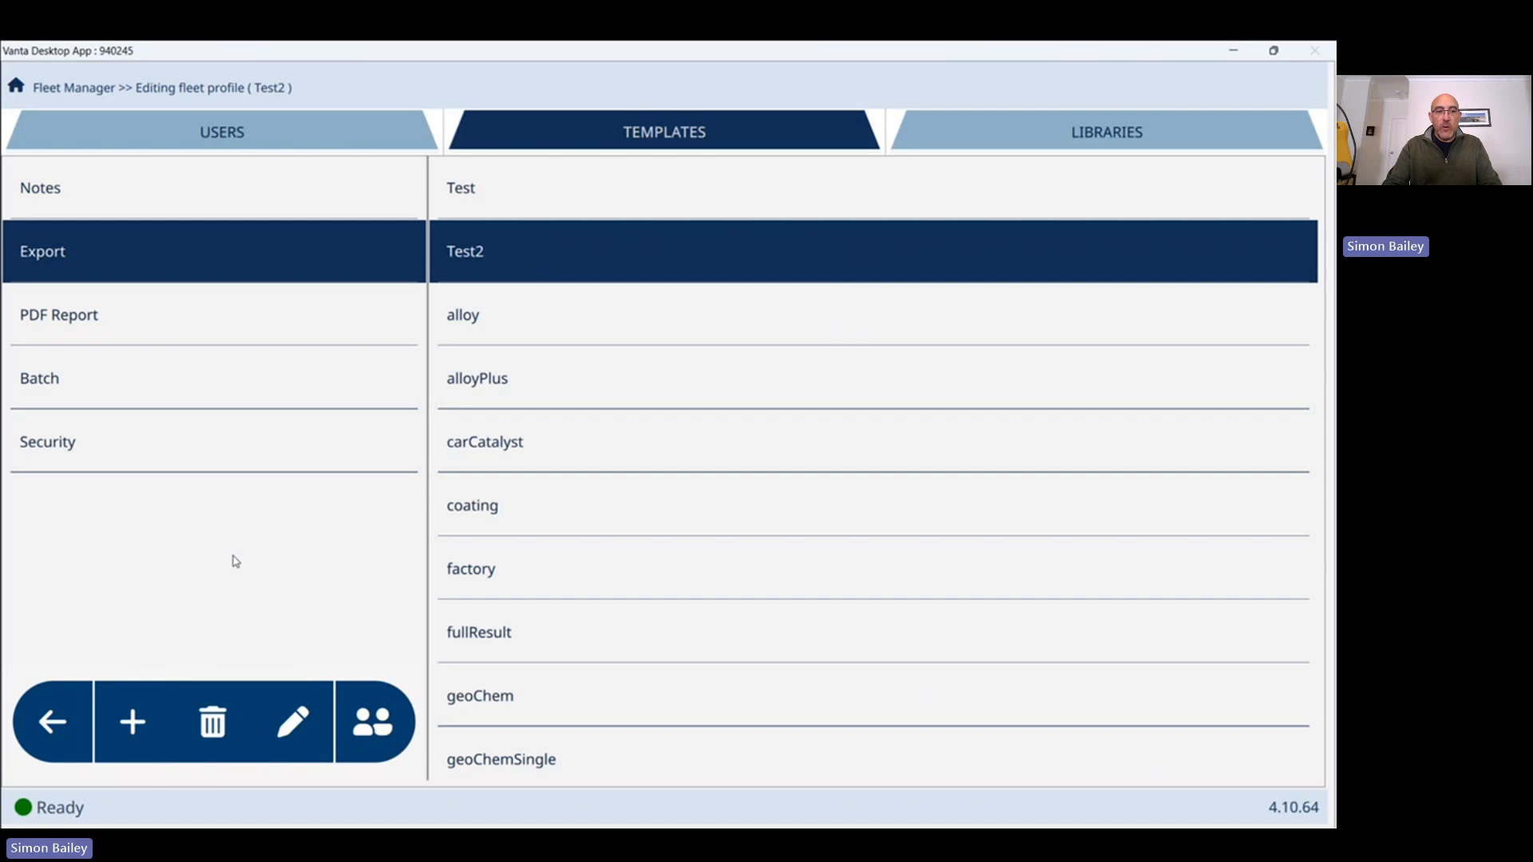
Deploy the Test2 fleet profile to the analyzer and confirm.
{"action": "left_click", "coordinate": [54, 725]}
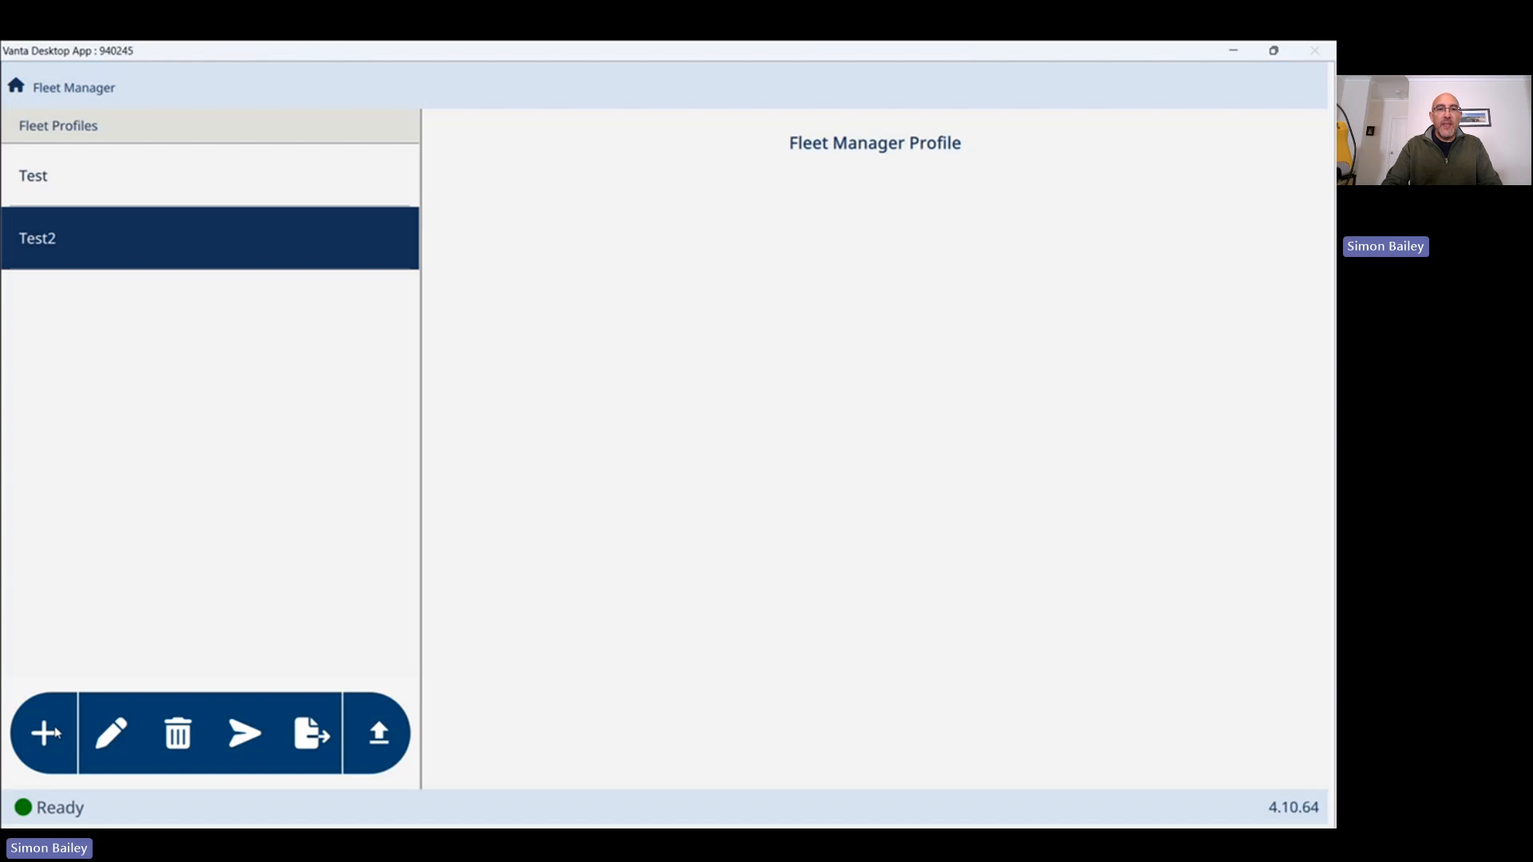
{"action": "left_click", "coordinate": [245, 740]}
{"action": "left_click", "coordinate": [548, 559]}
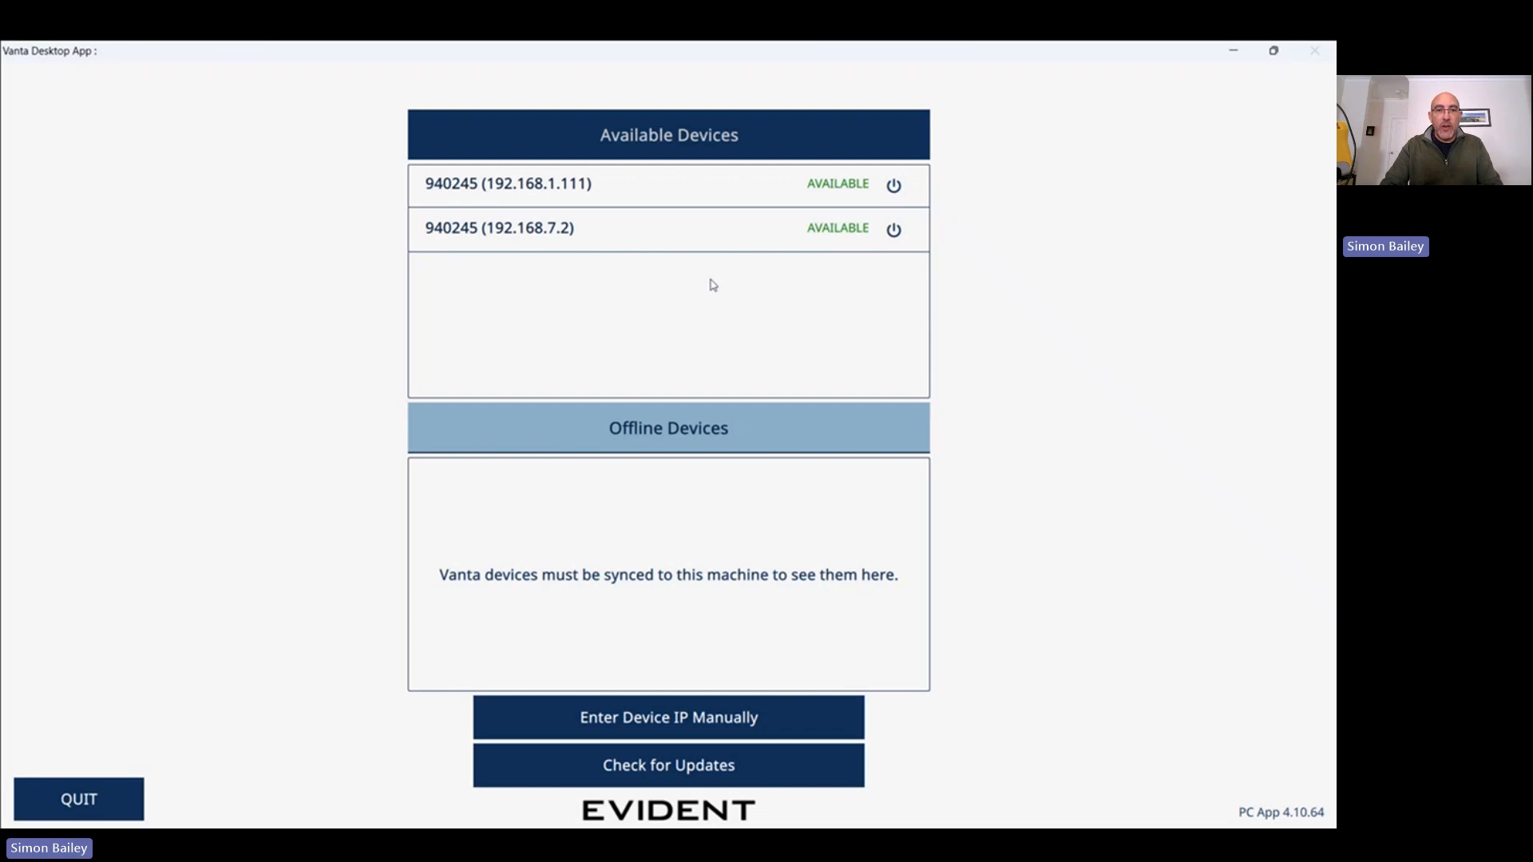
Log into the 192.168.7.2 analyzer as the fleet profile's user with its PIN and show the method menu.
{"action": "left_click", "coordinate": [678, 230]}
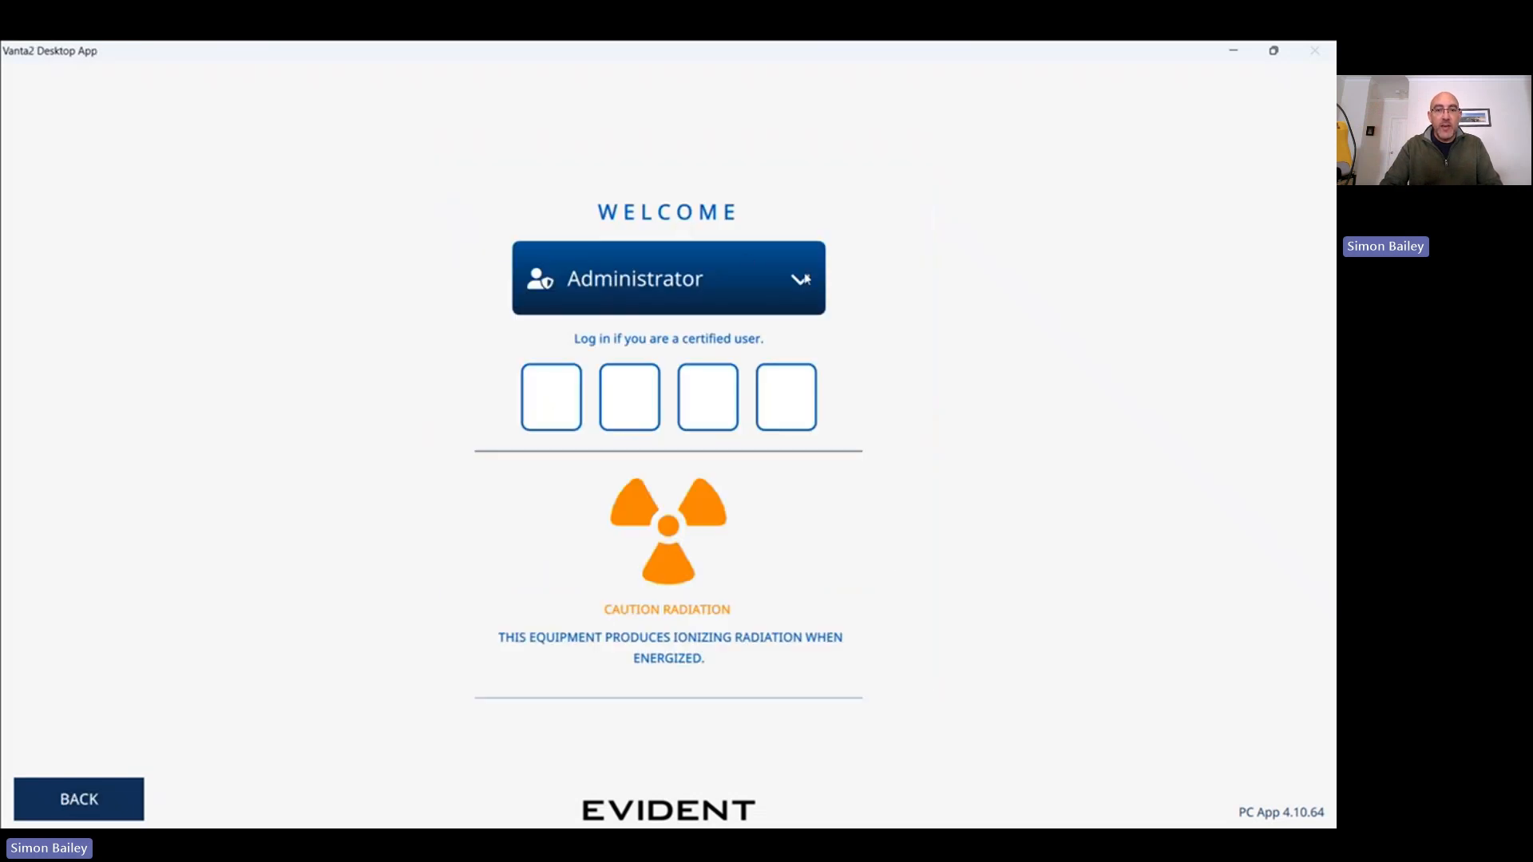
{"action": "left_click", "coordinate": [678, 278]}
{"action": "left_click", "coordinate": [569, 575]}
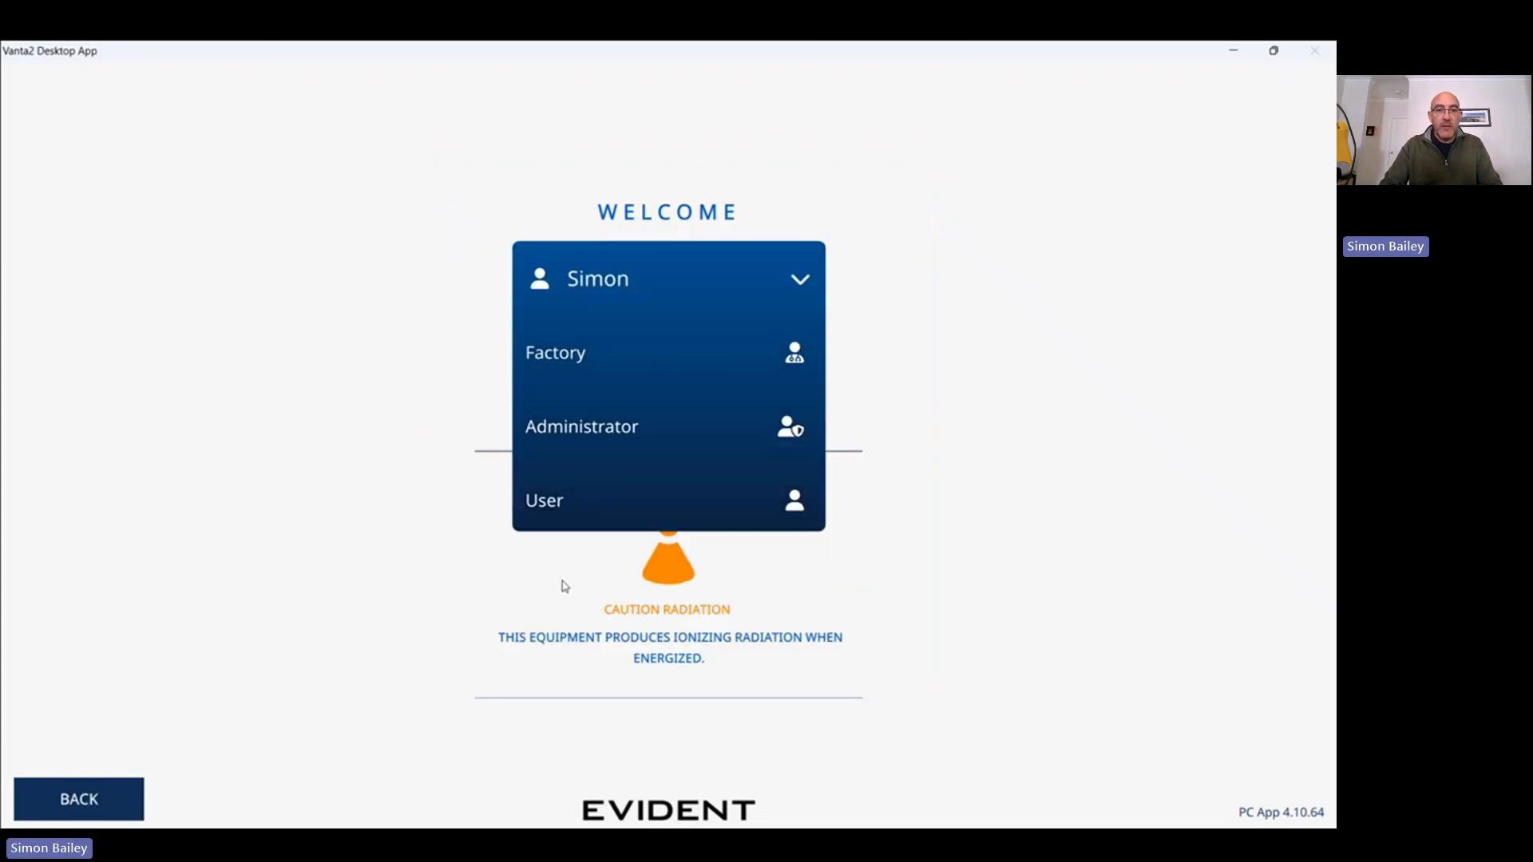
{"action": "type", "text": "1234"}
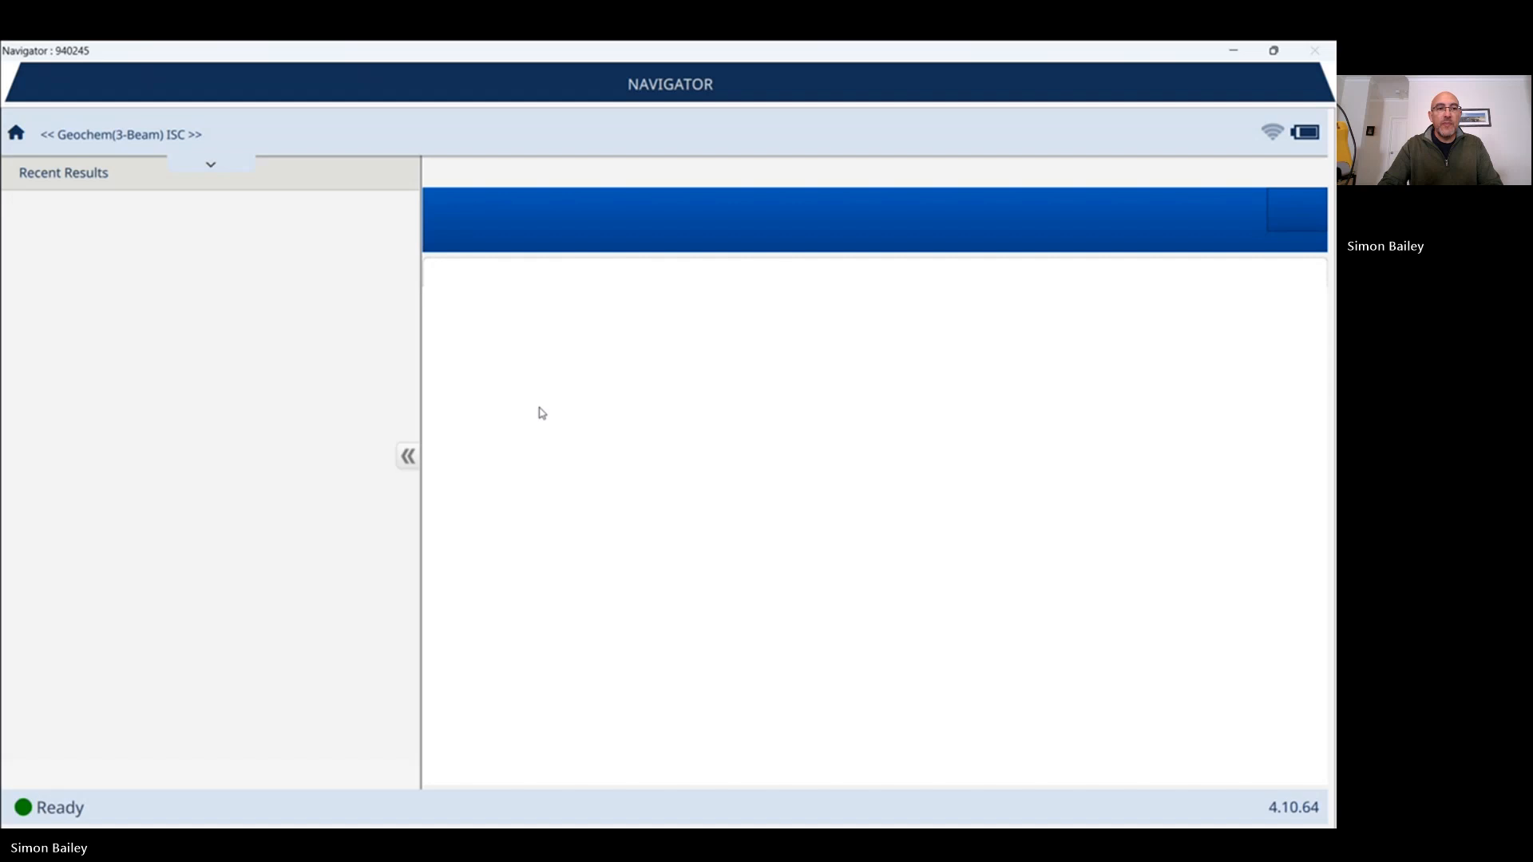
{"action": "left_click", "coordinate": [218, 166]}
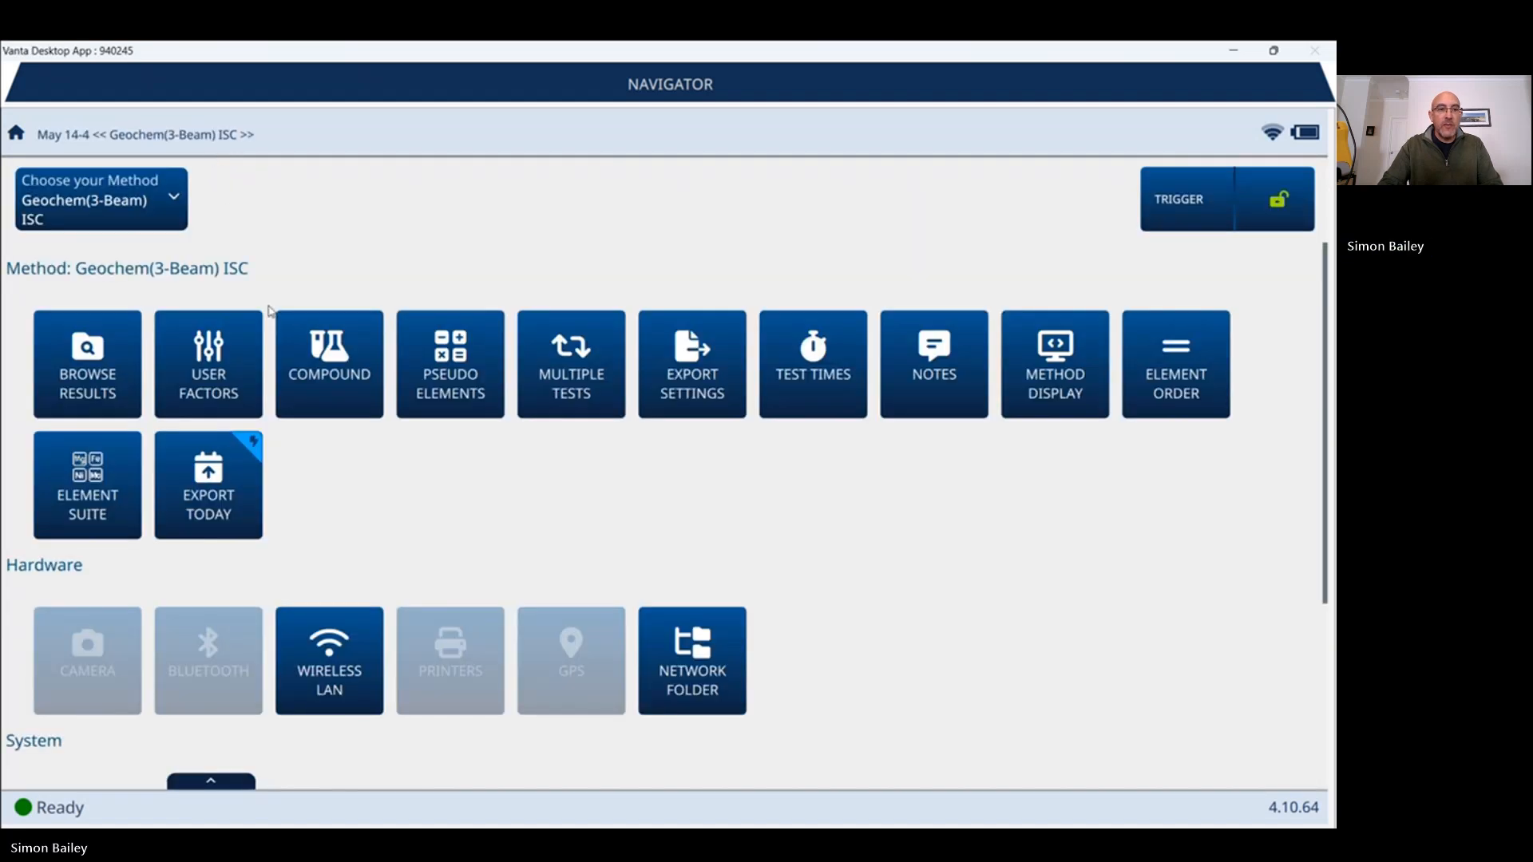
Select Test2 as the notes template for the Geochem(3-Beam) ISC method.
{"action": "left_click", "coordinate": [952, 381]}
{"action": "left_click", "coordinate": [375, 417]}
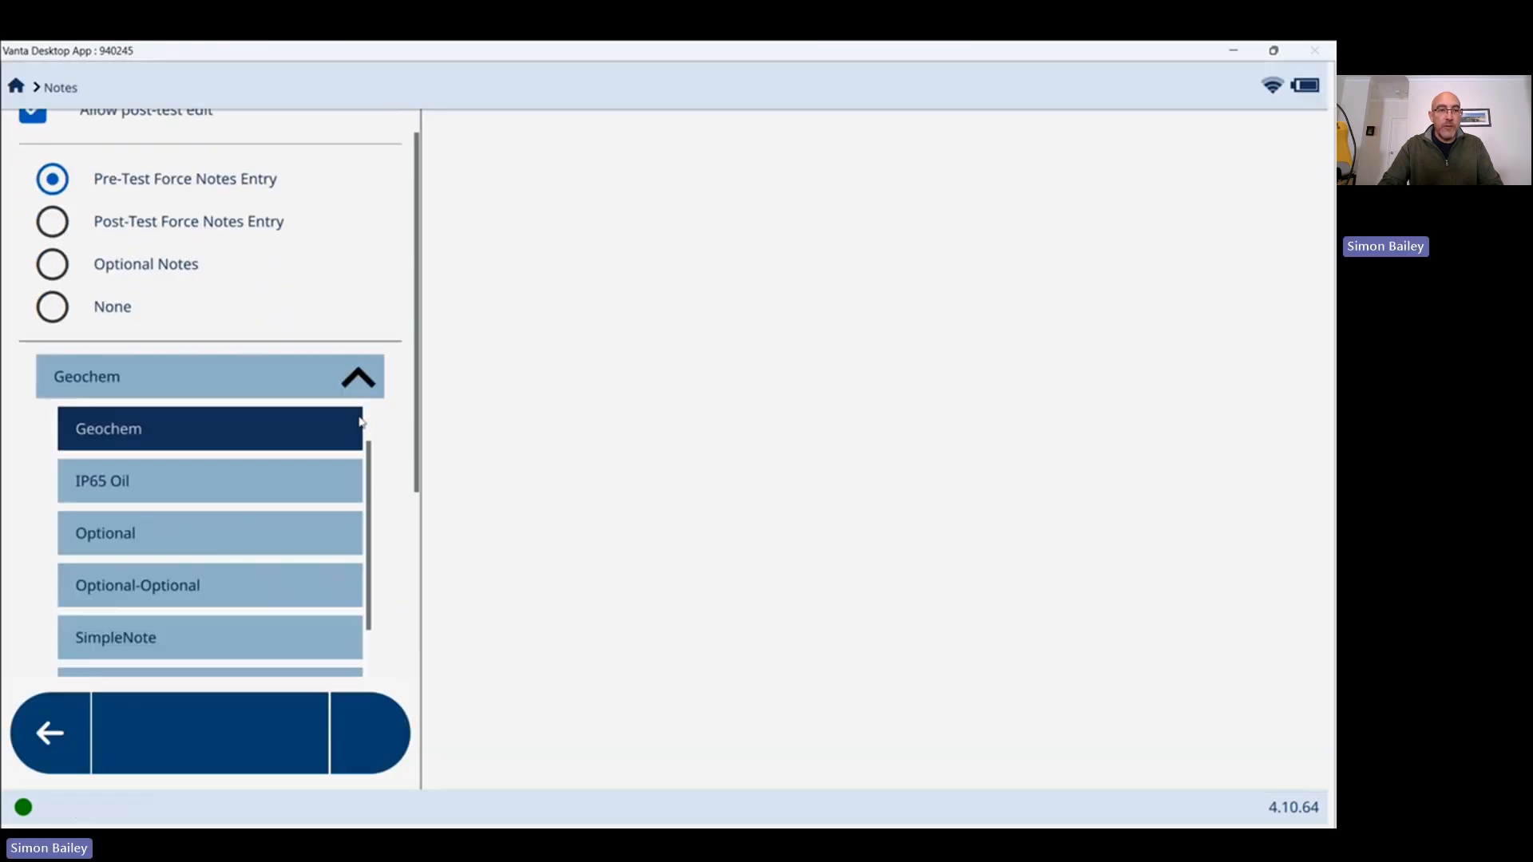
{"action": "scroll", "coordinate": [250, 541], "scroll_direction": "down", "scroll_amount": 4}
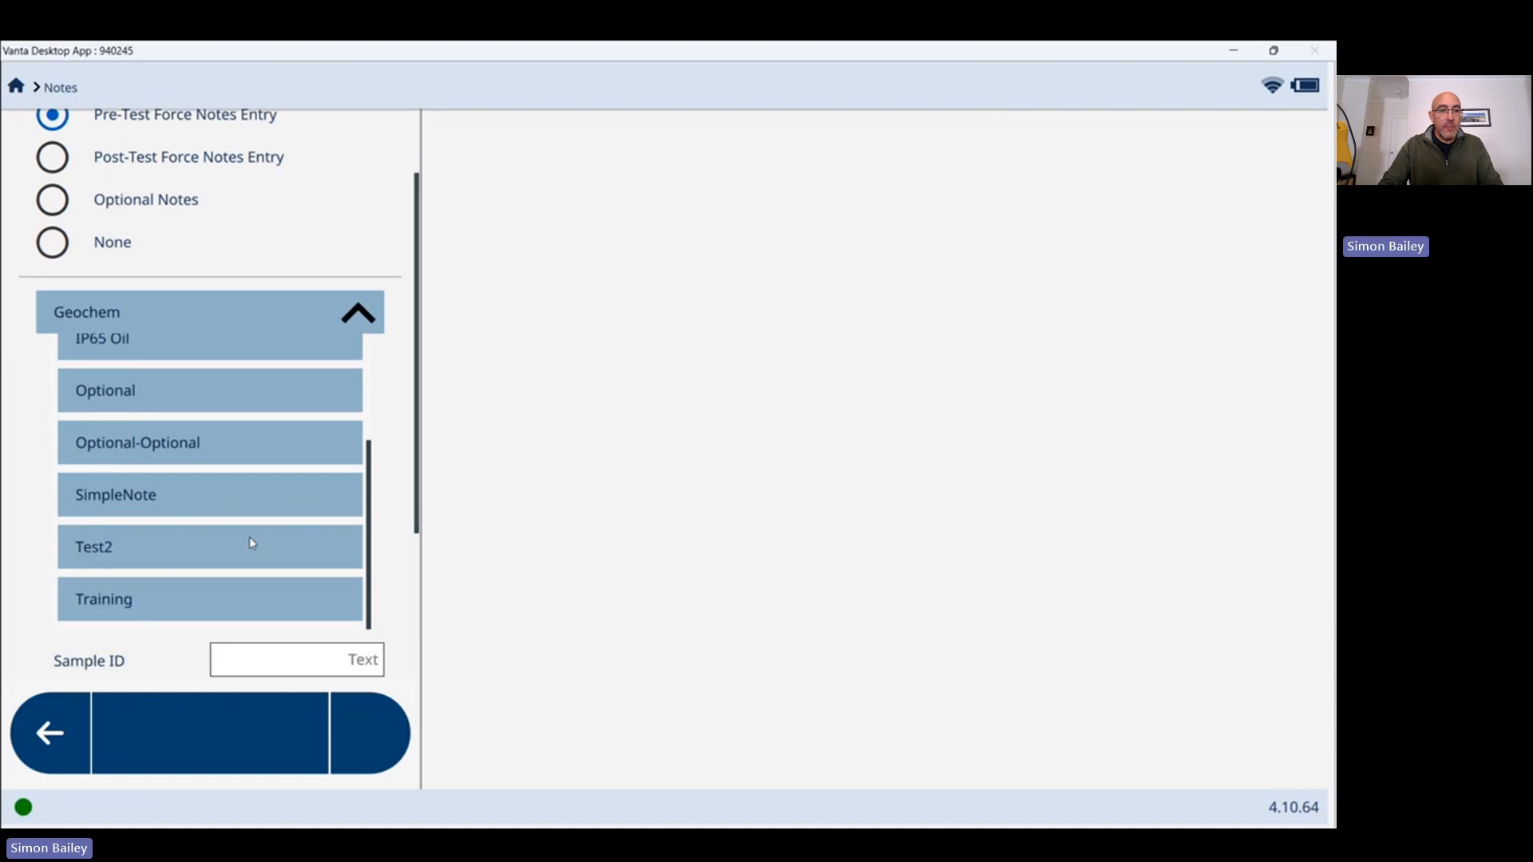
{"action": "left_click", "coordinate": [182, 556]}
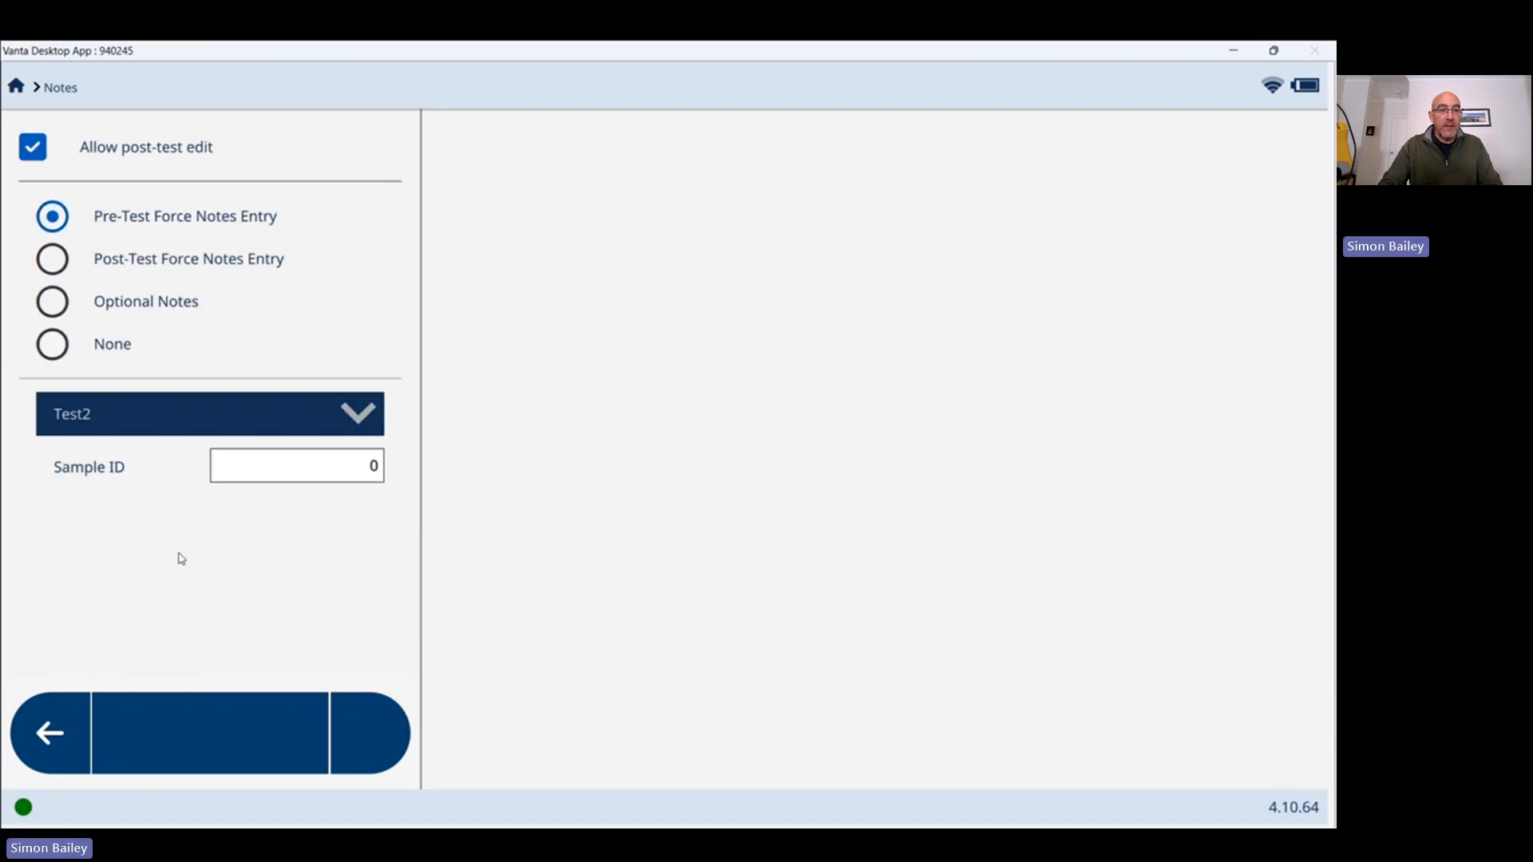
{"action": "left_click", "coordinate": [50, 735]}
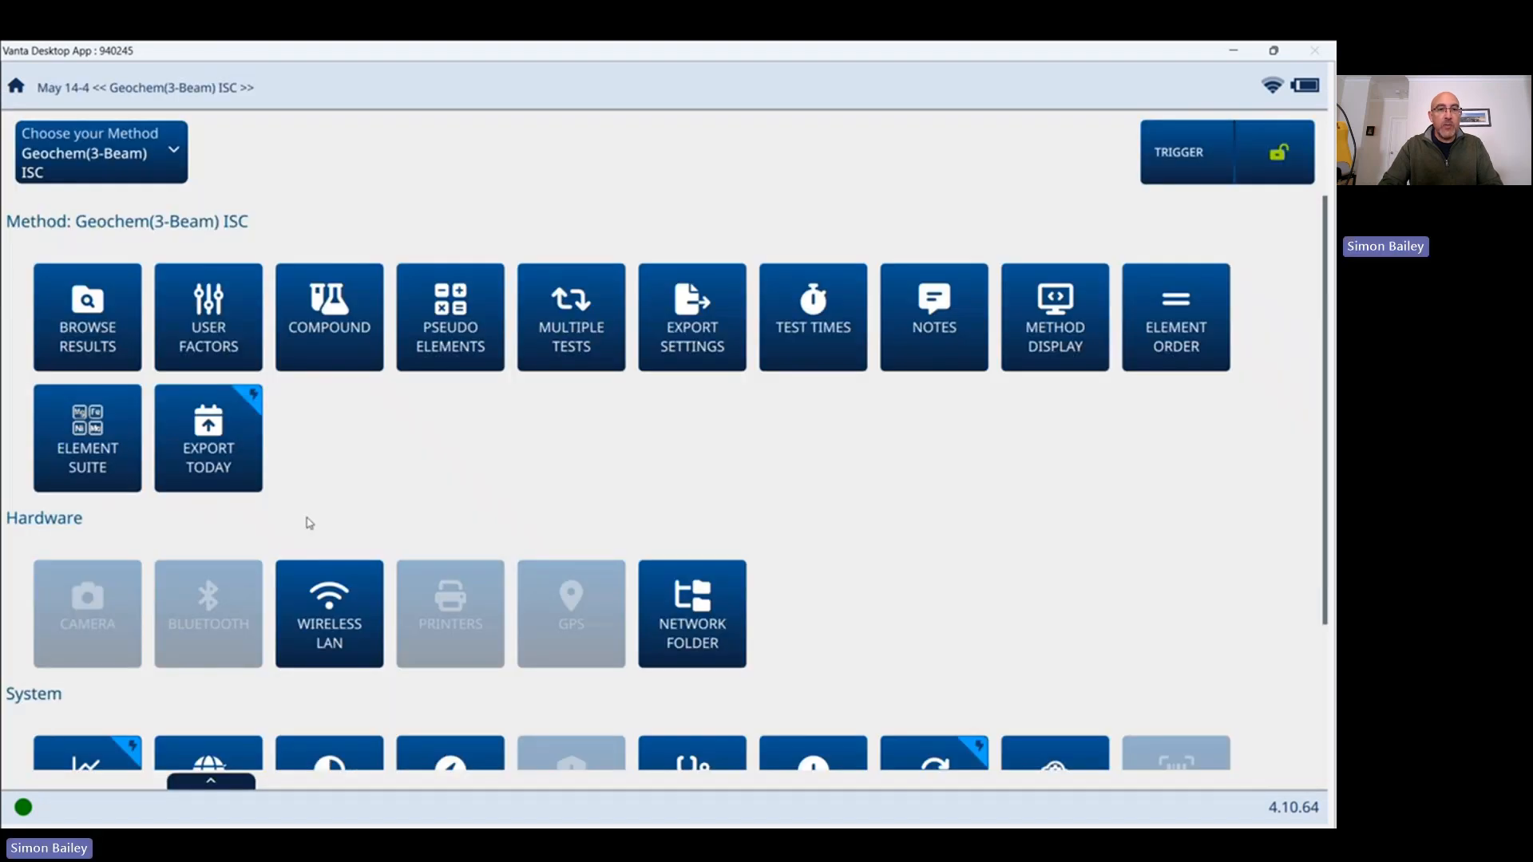
Set the CSV export template to Test2 in Export Settings.
{"action": "left_click", "coordinate": [674, 331]}
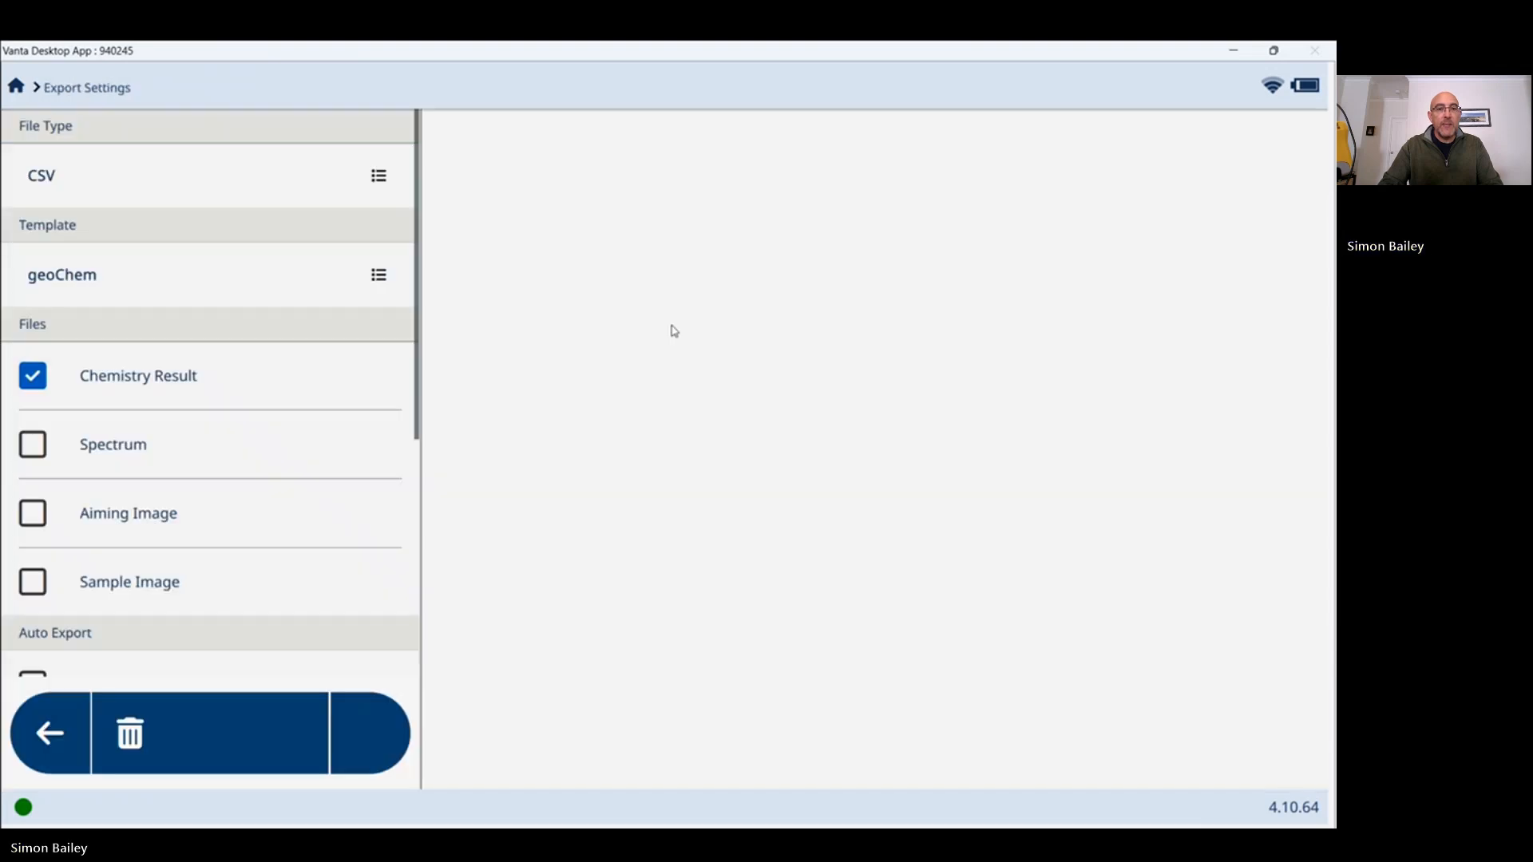
{"action": "left_click", "coordinate": [373, 276]}
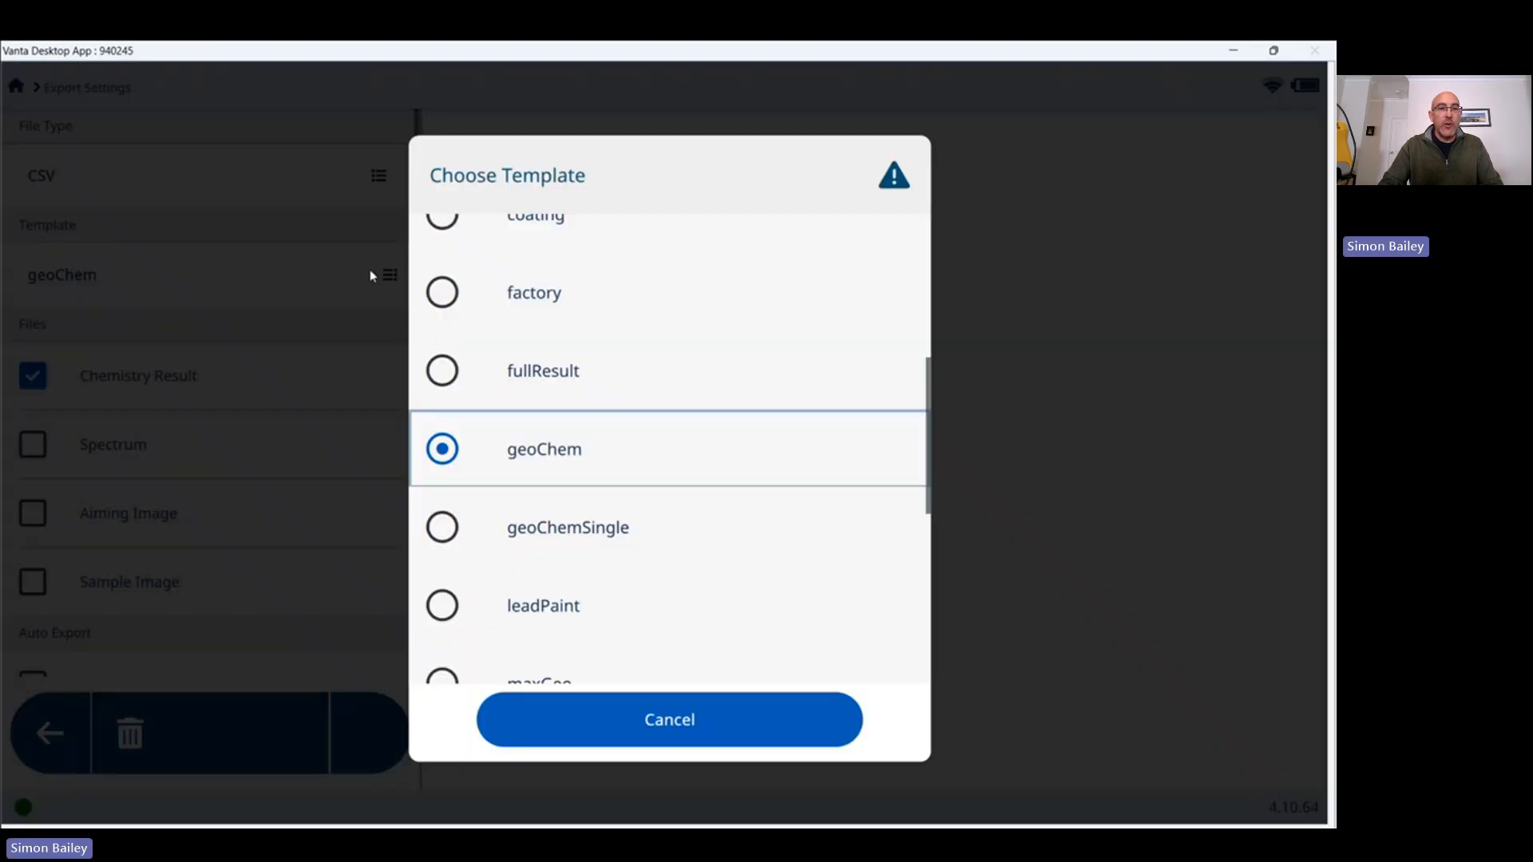
{"action": "scroll", "coordinate": [565, 386], "scroll_direction": "up", "scroll_amount": 5}
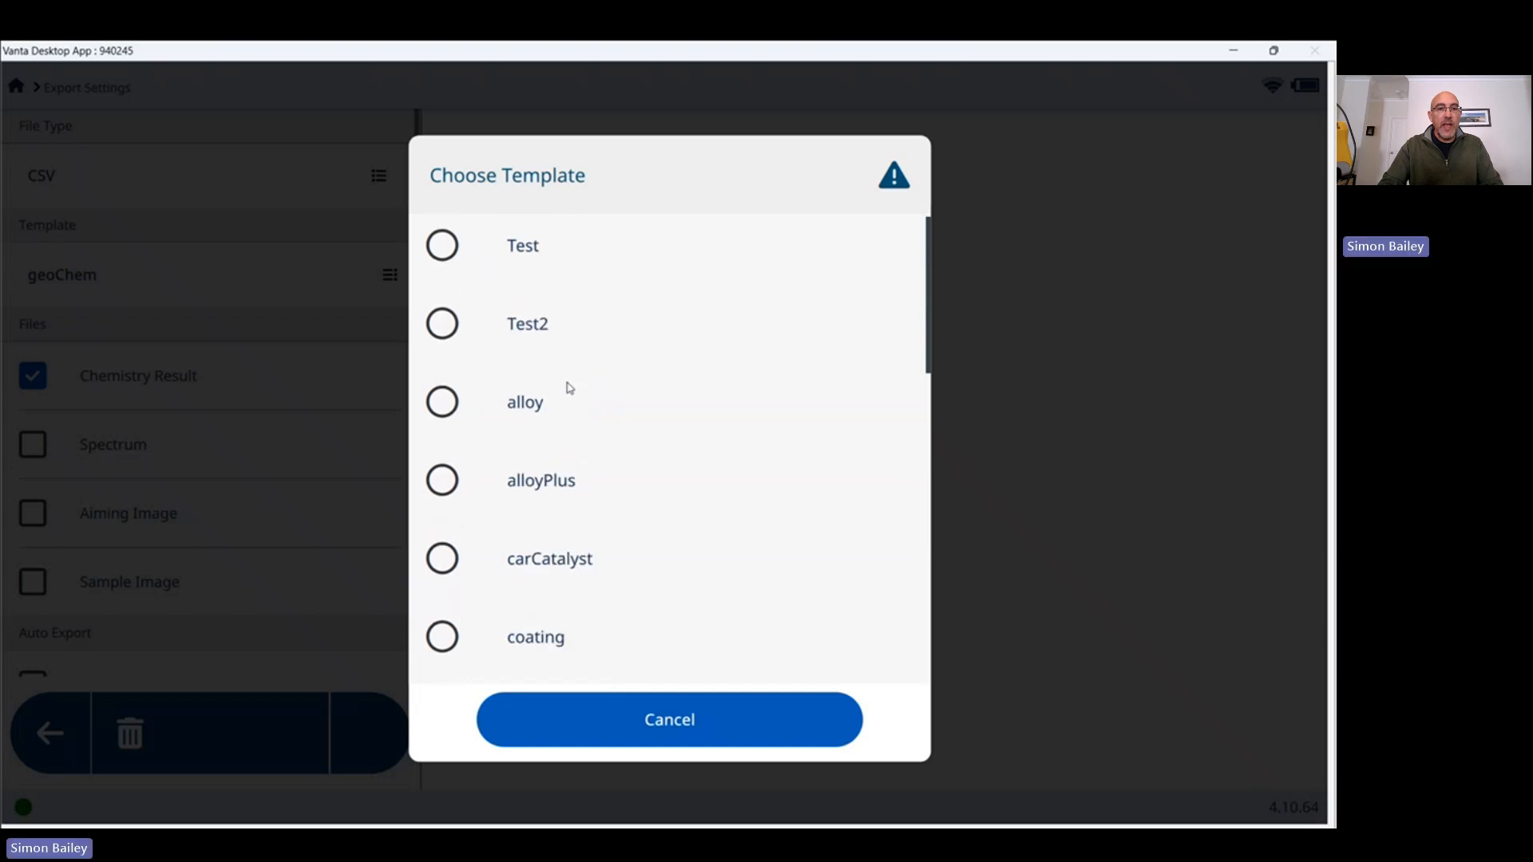
{"action": "left_click", "coordinate": [452, 331]}
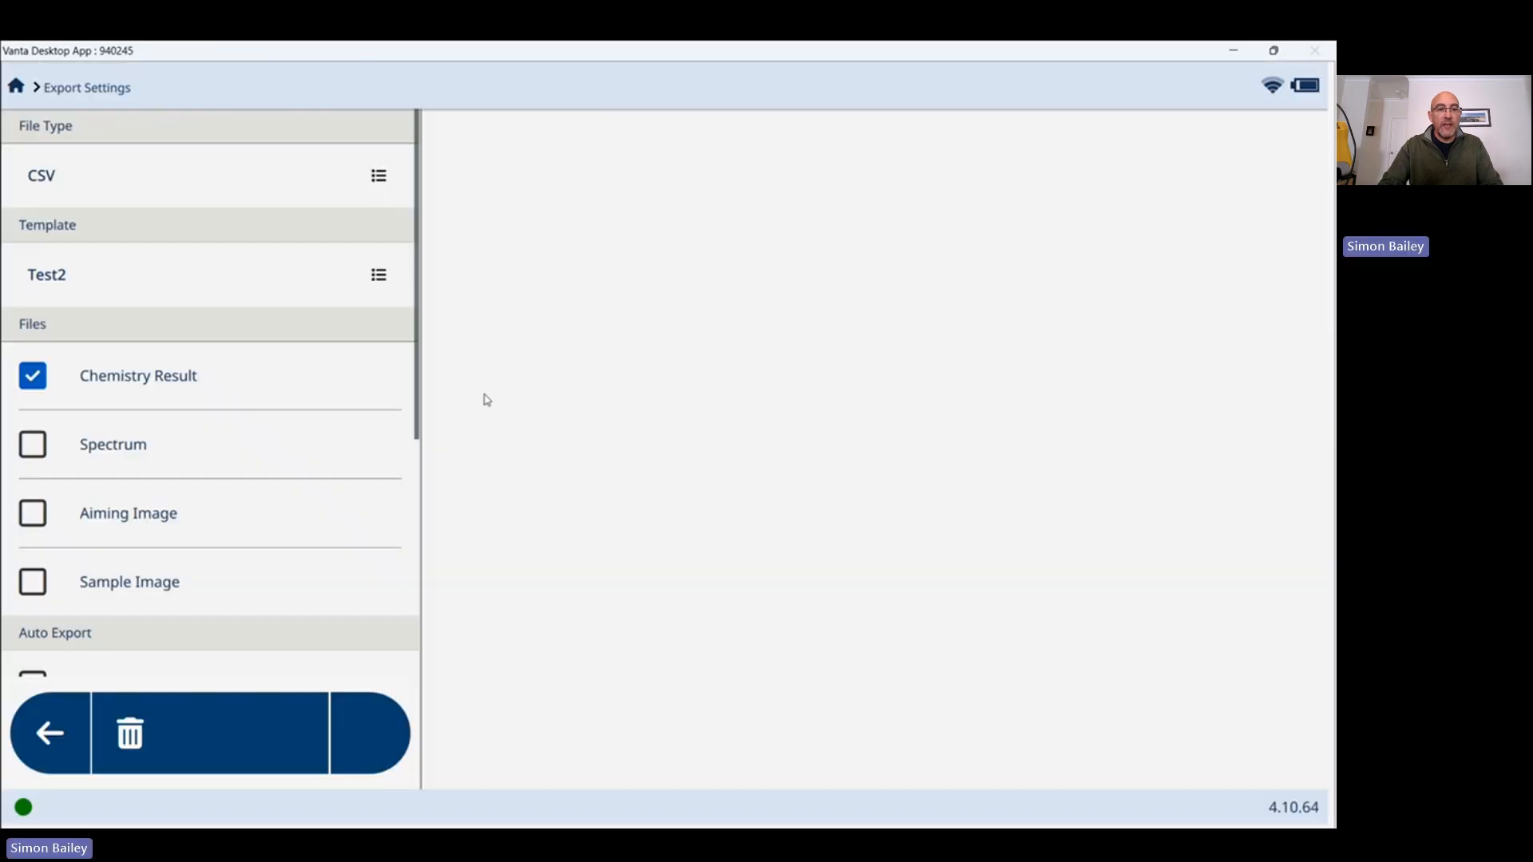